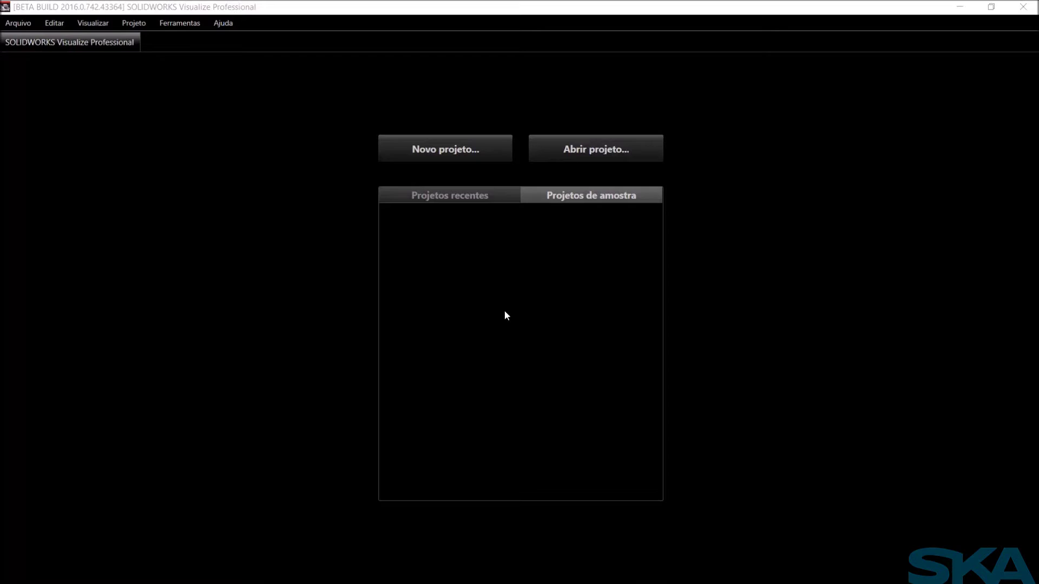
# Create a new project and import the Peugeot 308 model file with the default import settings.
pyautogui.click(449, 155)
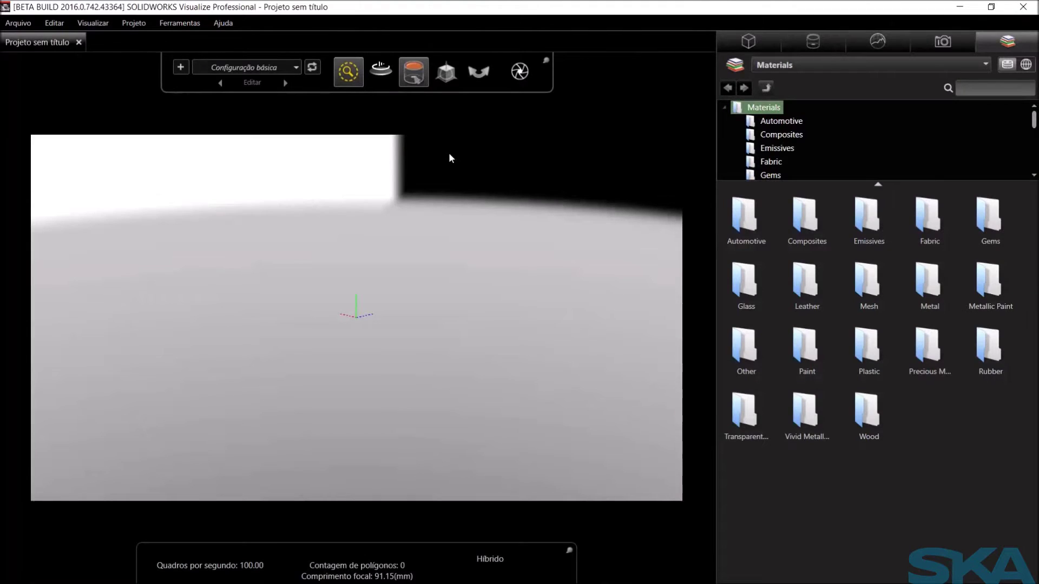
pyautogui.click(18, 22)
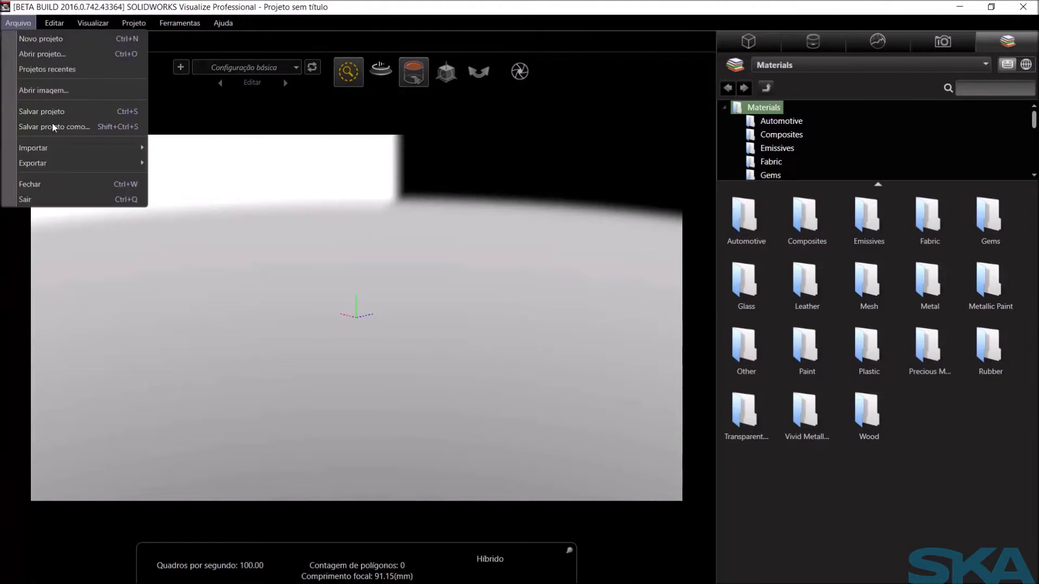
pyautogui.moveTo(33, 147)
pyautogui.click(192, 146)
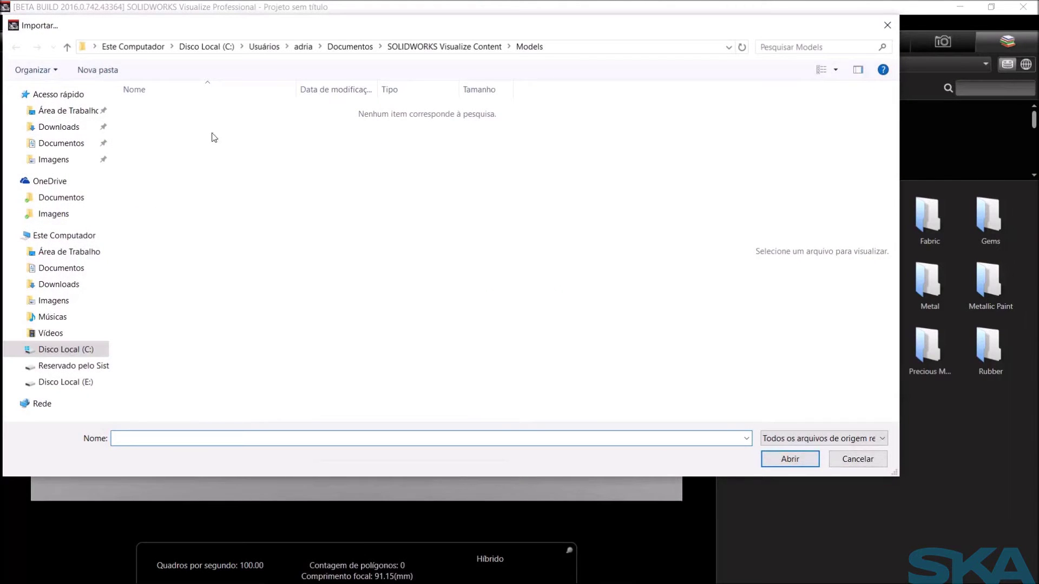
pyautogui.click(401, 47)
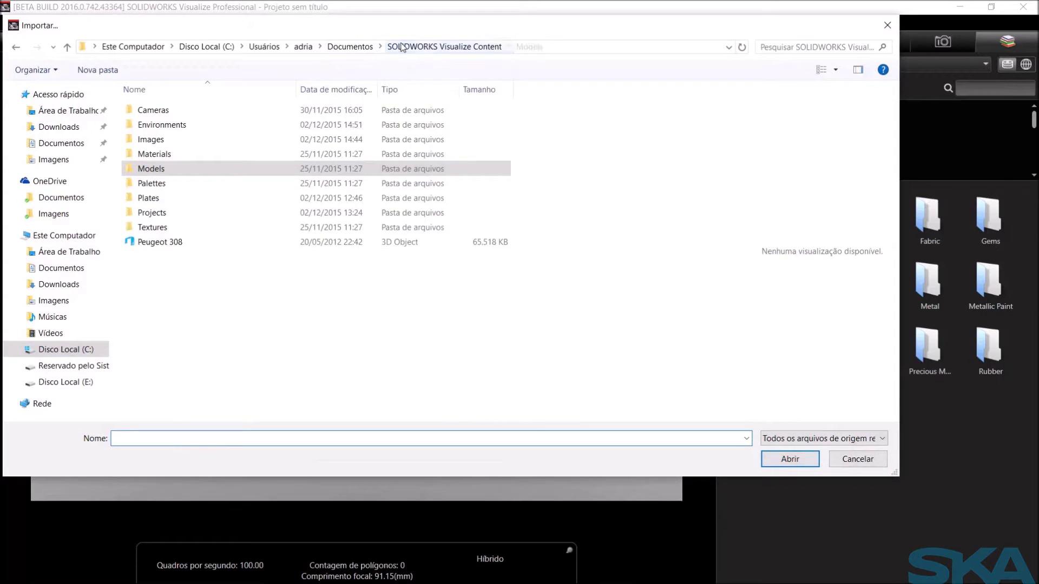
pyautogui.click(231, 243)
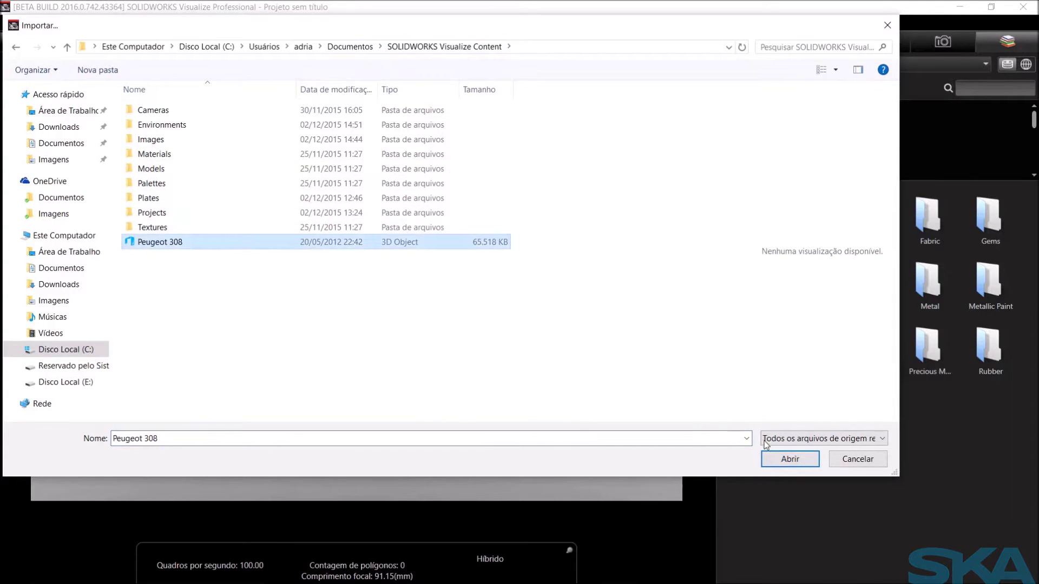
pyautogui.click(790, 459)
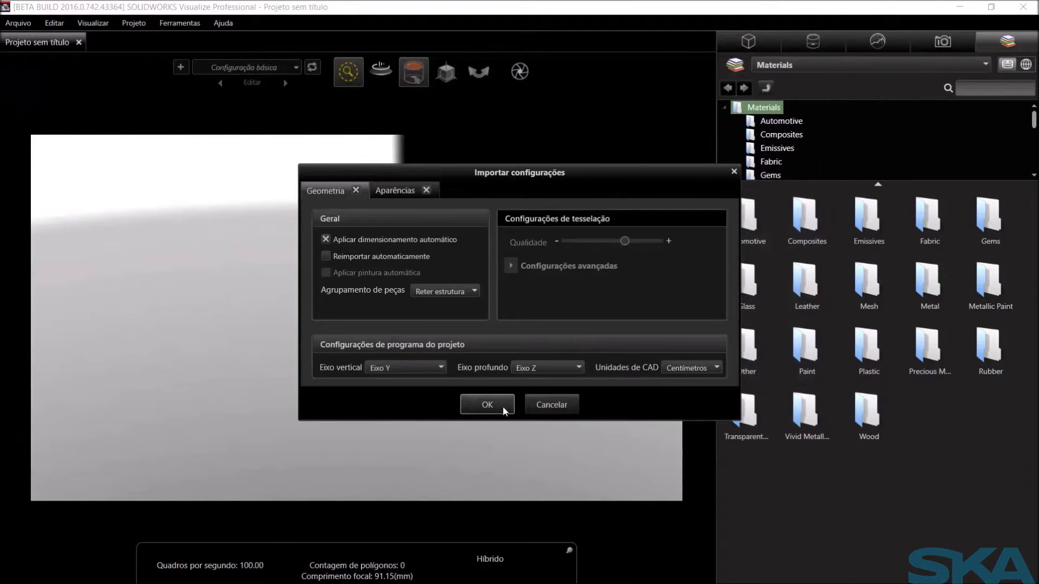
pyautogui.click(502, 407)
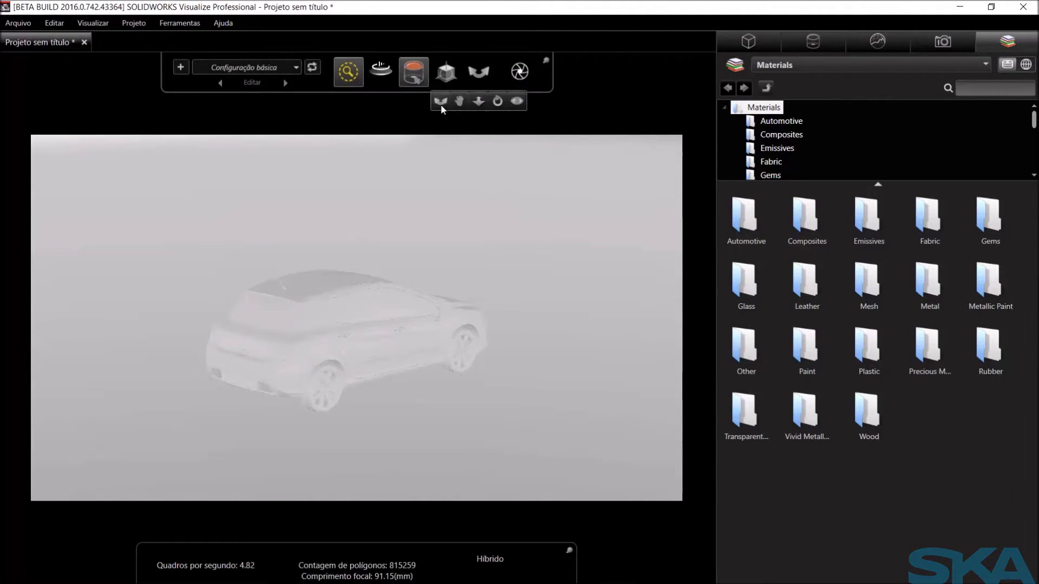
# Orbit the camera around the untextured 308 from its front to a side-on view.
pyautogui.click(440, 103)
pyautogui.moveTo(445, 327)
pyautogui.mouseDown()
pyautogui.moveTo(32, 323)
pyautogui.moveTo(408, 330)
pyautogui.moveTo(379, 300)
pyautogui.mouseUp()
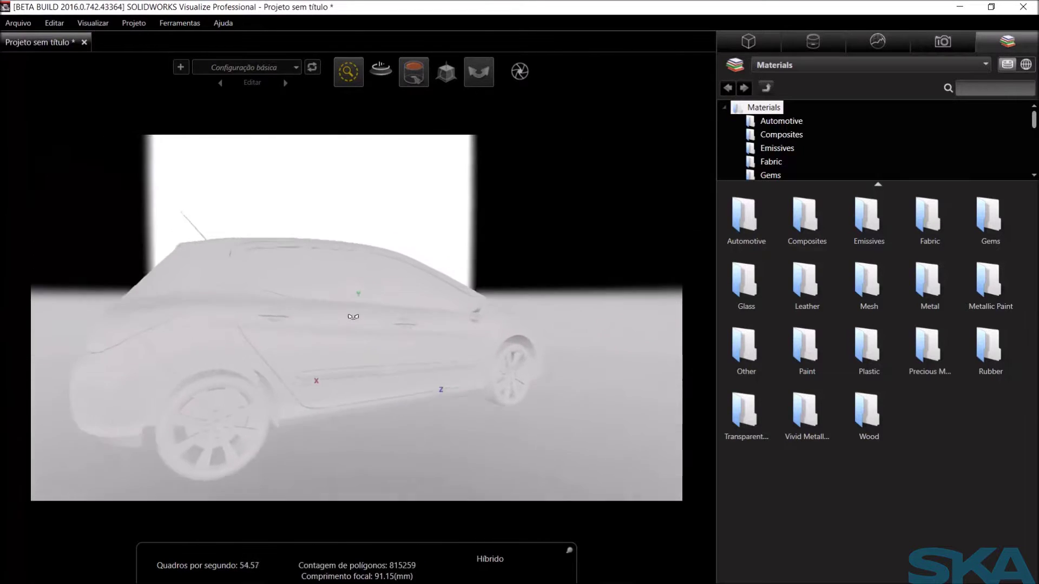
pyautogui.moveTo(380, 300)
pyautogui.mouseDown()
pyautogui.moveTo(200, 339)
pyautogui.moveTo(137, 340)
pyautogui.mouseUp()
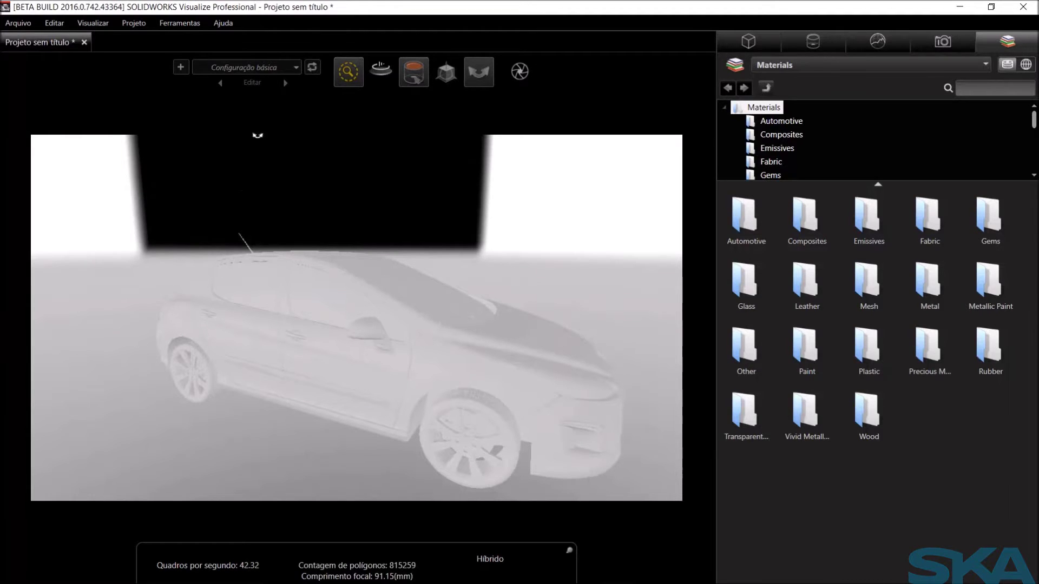
pyautogui.click(421, 76)
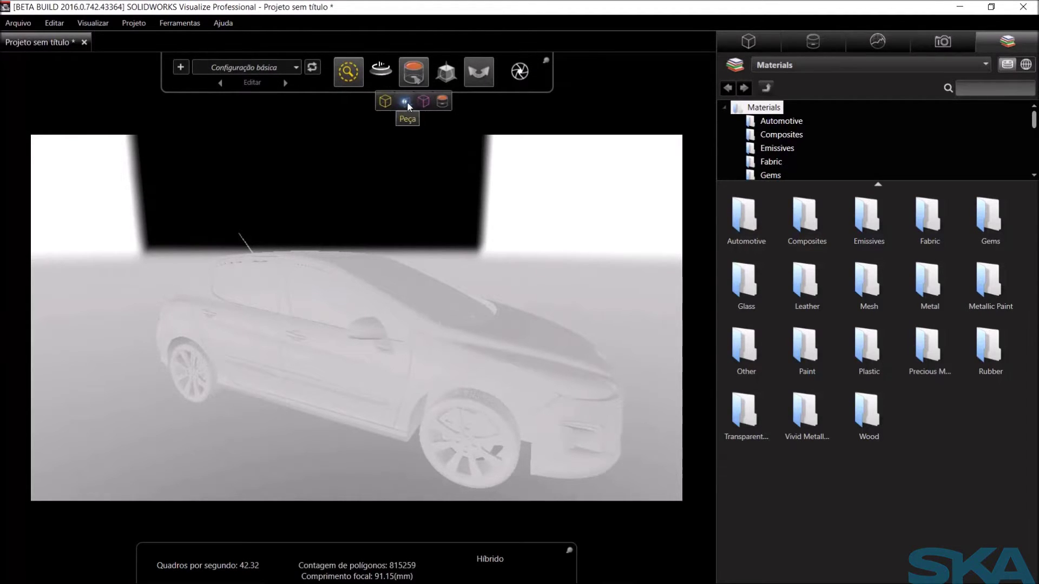
pyautogui.moveTo(446, 73)
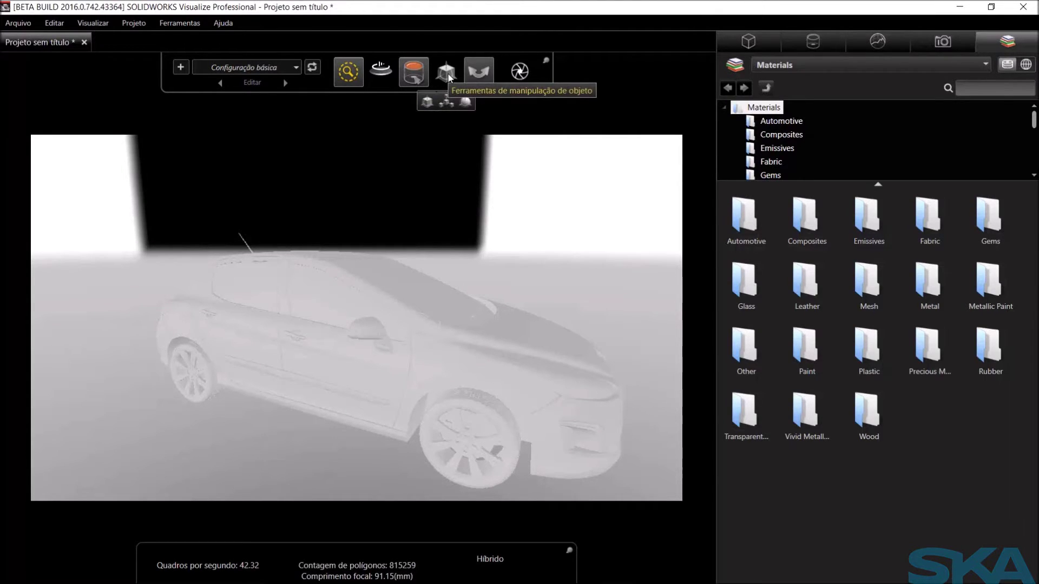
# Apply the Airstrip environment, then replace it with Austrian Mountains.
pyautogui.click(879, 69)
pyautogui.click(836, 95)
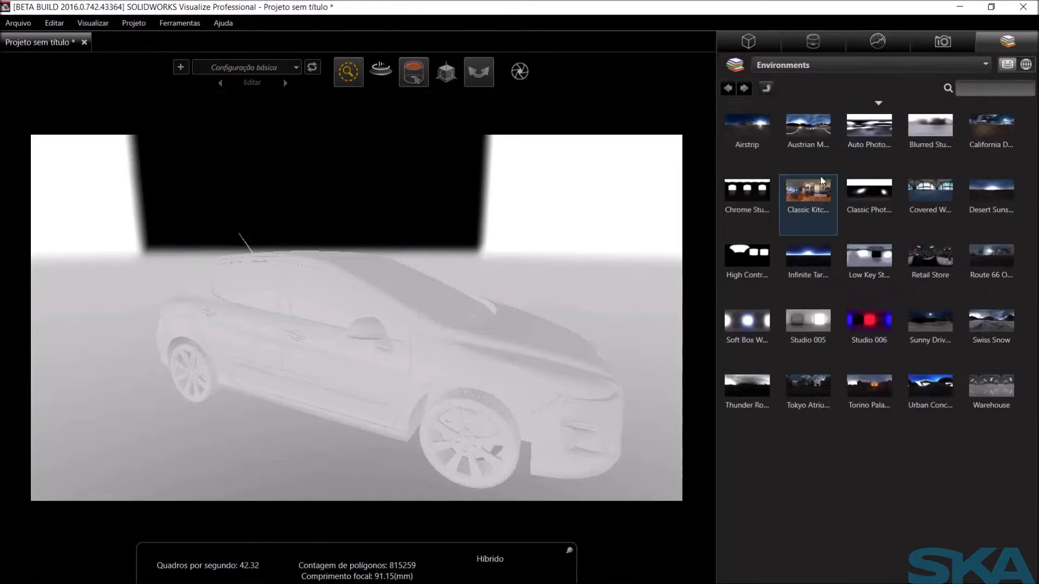
pyautogui.moveTo(747, 145); pyautogui.dragTo(589, 228)
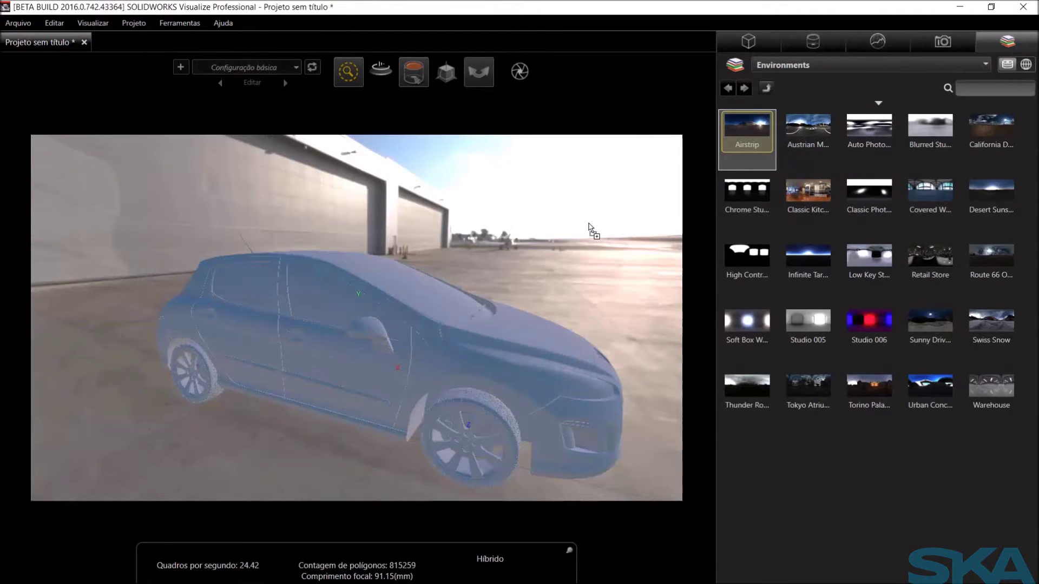
pyautogui.moveTo(556, 281)
pyautogui.mouseDown()
pyautogui.moveTo(241, 233)
pyautogui.moveTo(573, 292)
pyautogui.mouseUp()
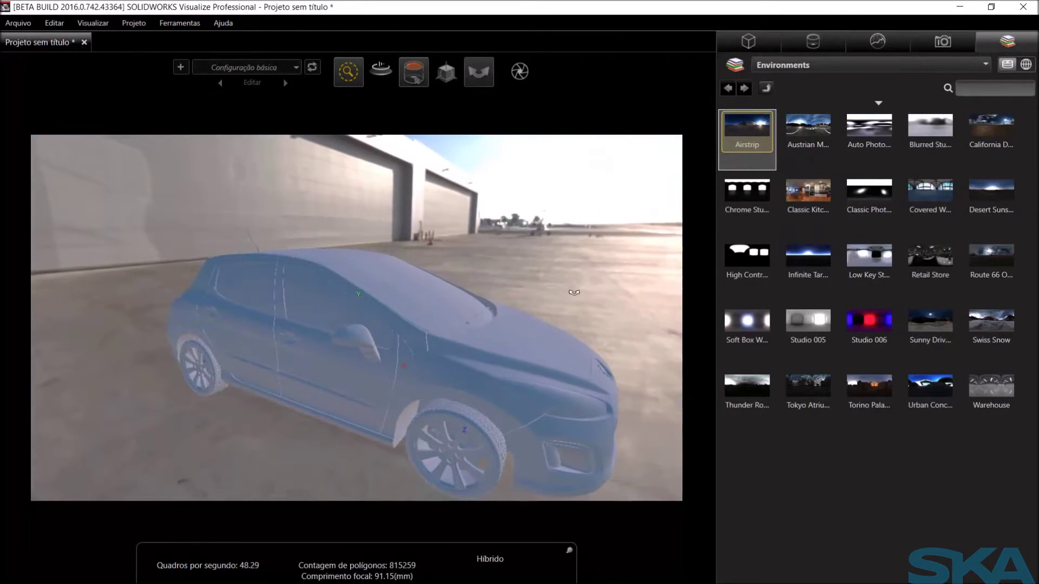
pyautogui.moveTo(830, 151); pyautogui.dragTo(538, 255)
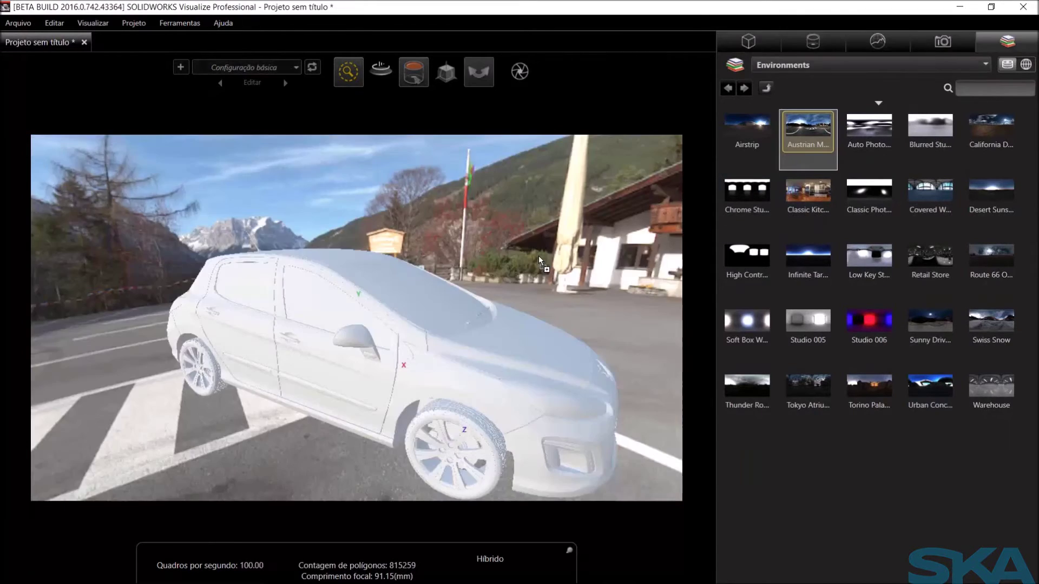
pyautogui.moveTo(475, 264); pyautogui.dragTo(412, 260)
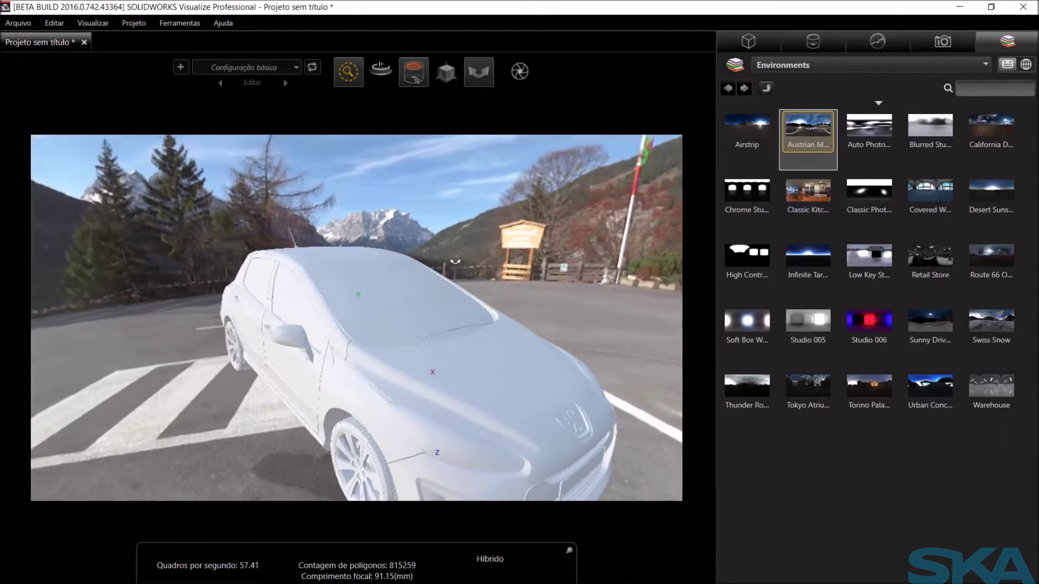
# Enable Planificar piso in the Scene settings to flatten the ground under the car.
pyautogui.click(880, 46)
pyautogui.scroll(-2, 977, 346)
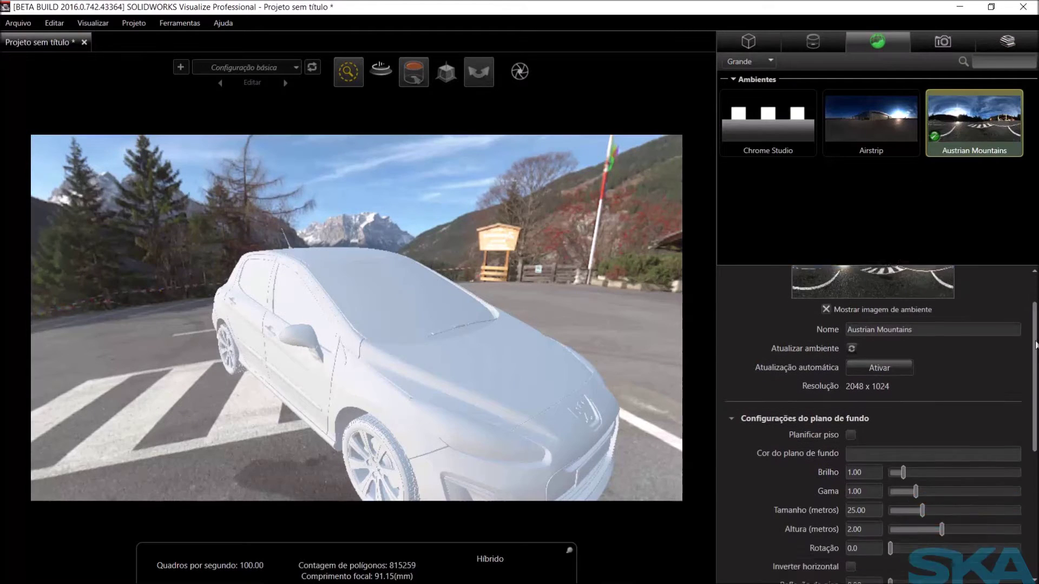
pyautogui.scroll(-2, 979, 373)
pyautogui.click(851, 389)
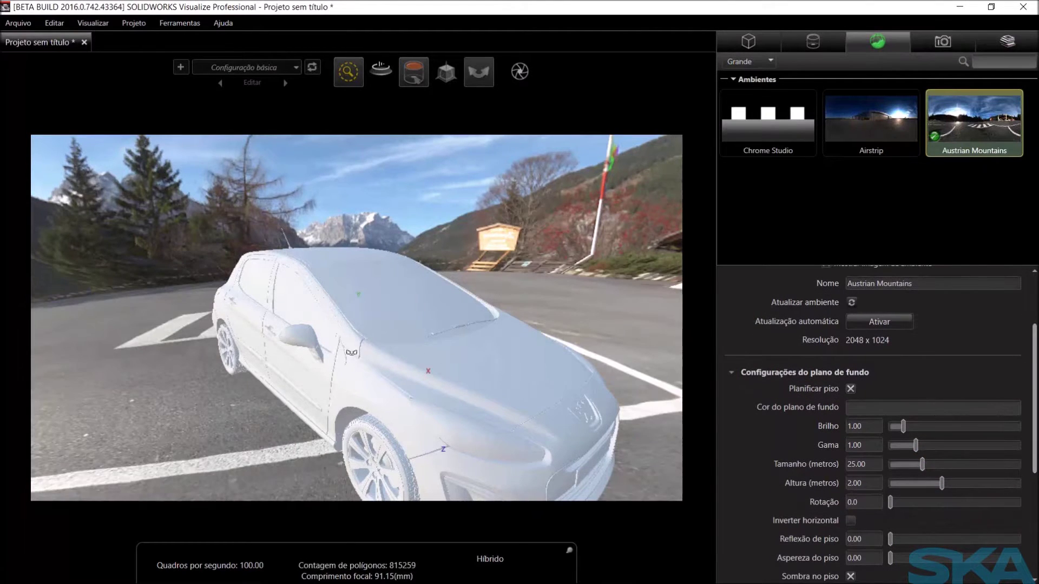
pyautogui.moveTo(351, 352); pyautogui.dragTo(524, 324)
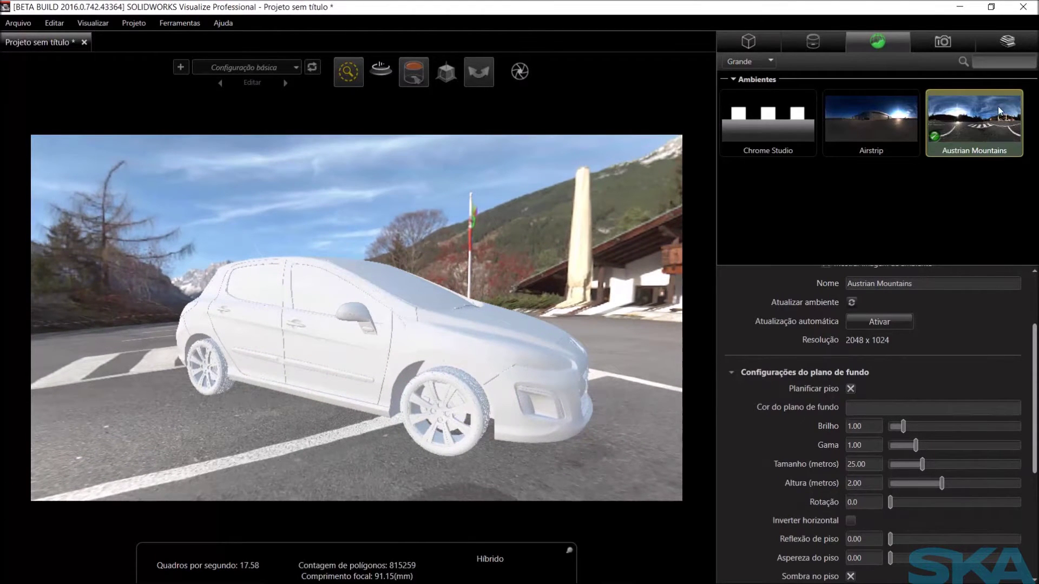
# Switch the library to materials and browse the online material categories.
pyautogui.click(1013, 44)
pyautogui.click(900, 67)
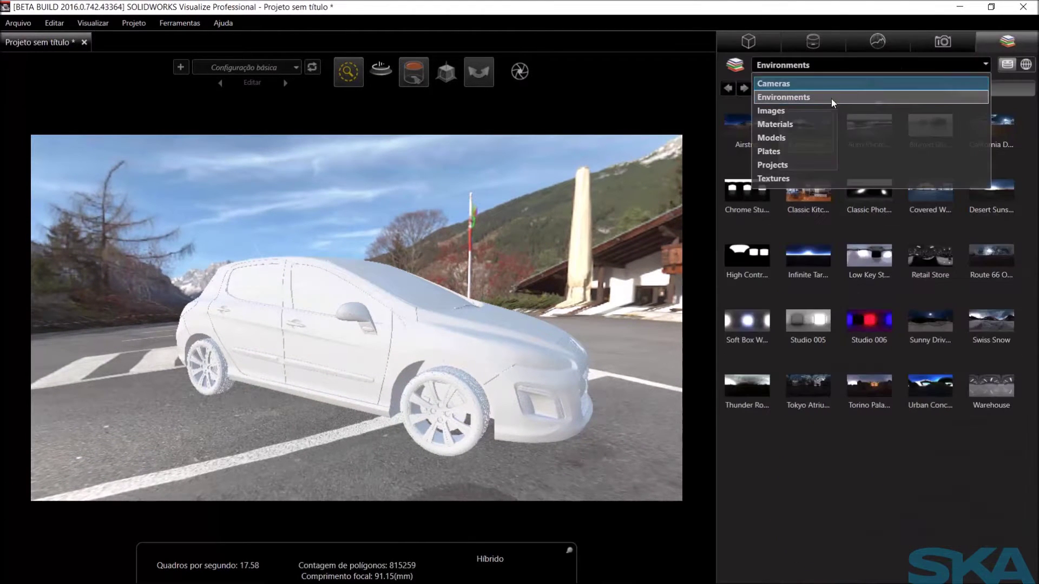
pyautogui.click(817, 122)
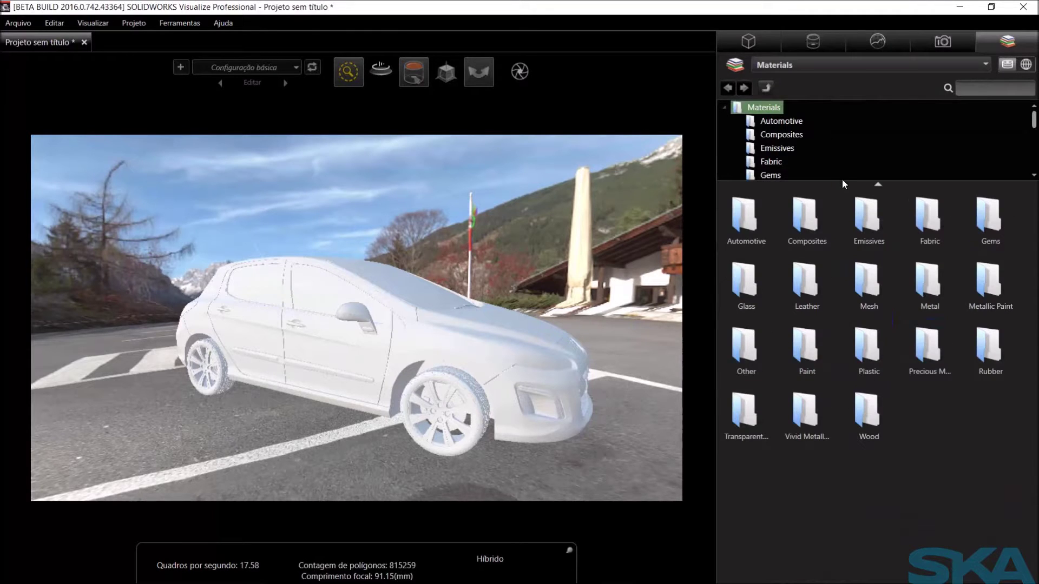
pyautogui.moveTo(843, 208); pyautogui.dragTo(844, 366)
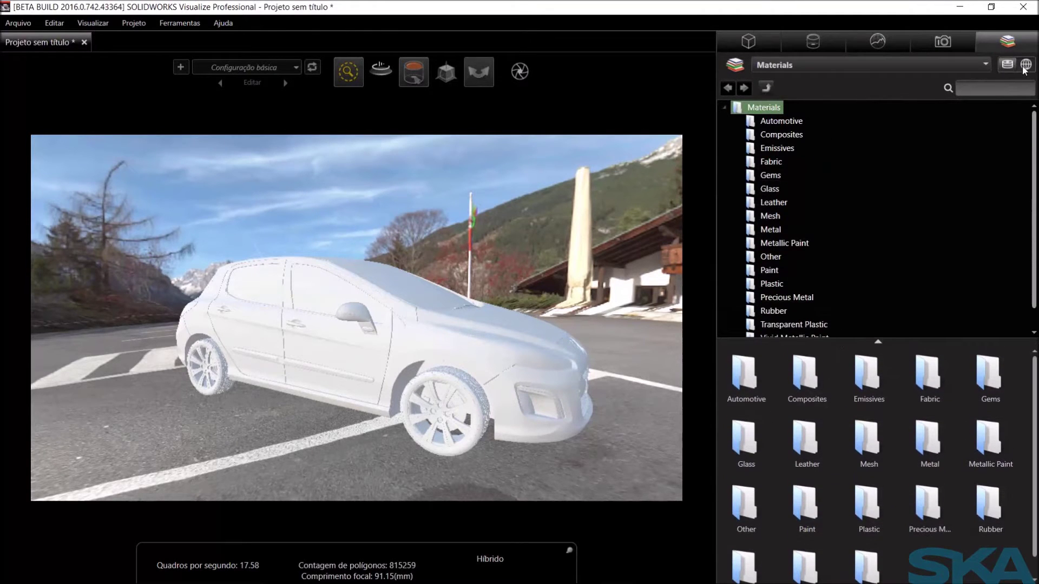
pyautogui.click(1025, 66)
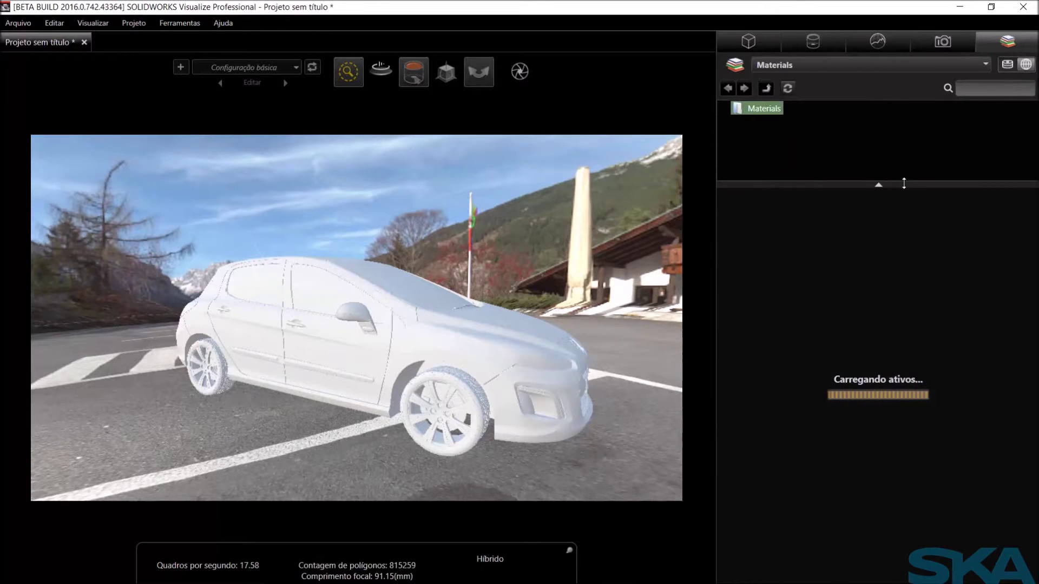
pyautogui.moveTo(904, 184); pyautogui.dragTo(915, 287)
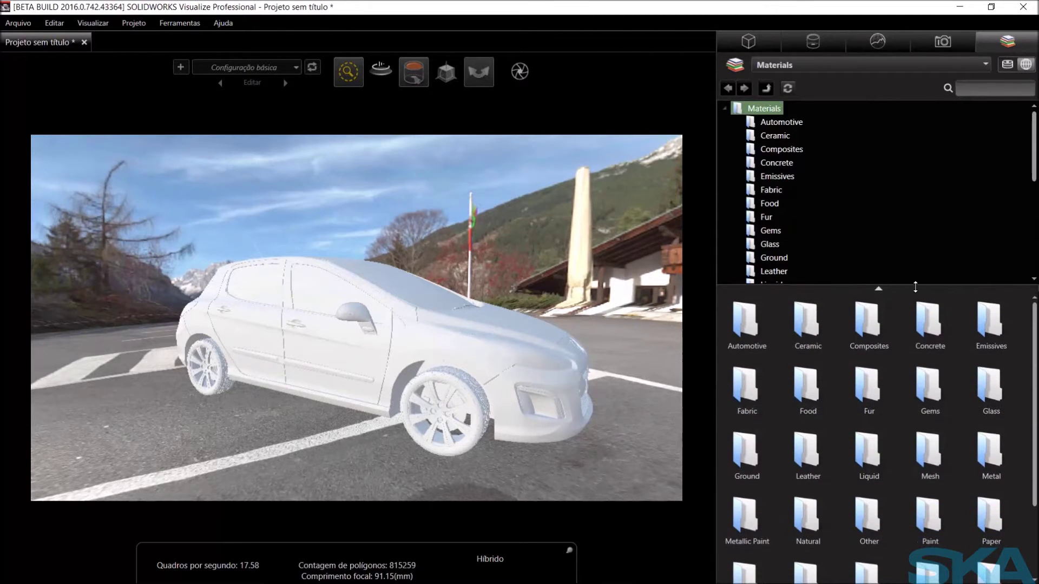
# Apply White Paint from the local Paint folder to the car body.
pyautogui.click(1009, 64)
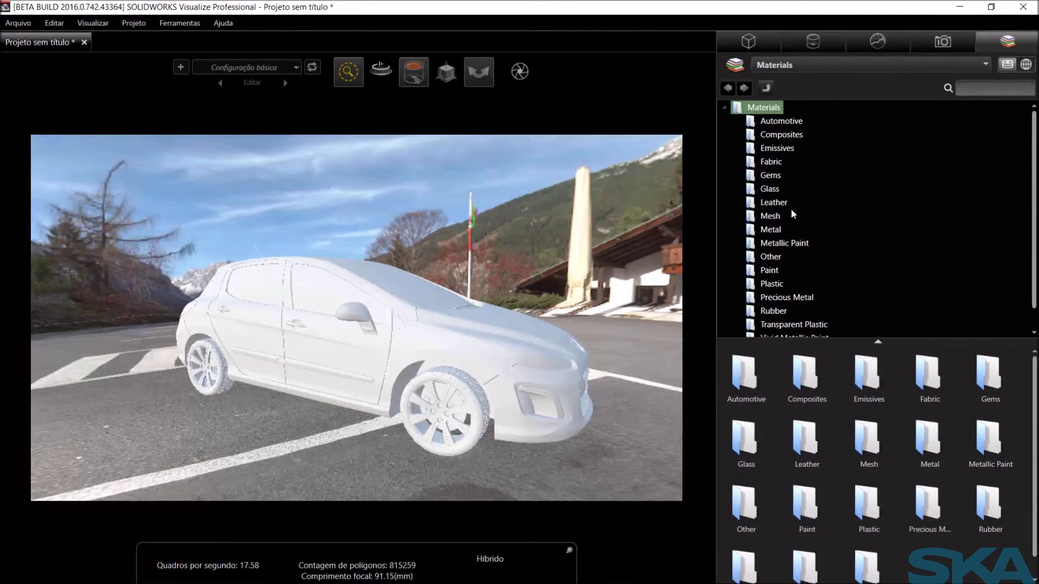
pyautogui.click(776, 273)
pyautogui.moveTo(983, 427)
pyautogui.mouseDown()
pyautogui.moveTo(545, 361)
pyautogui.moveTo(538, 332)
pyautogui.mouseUp()
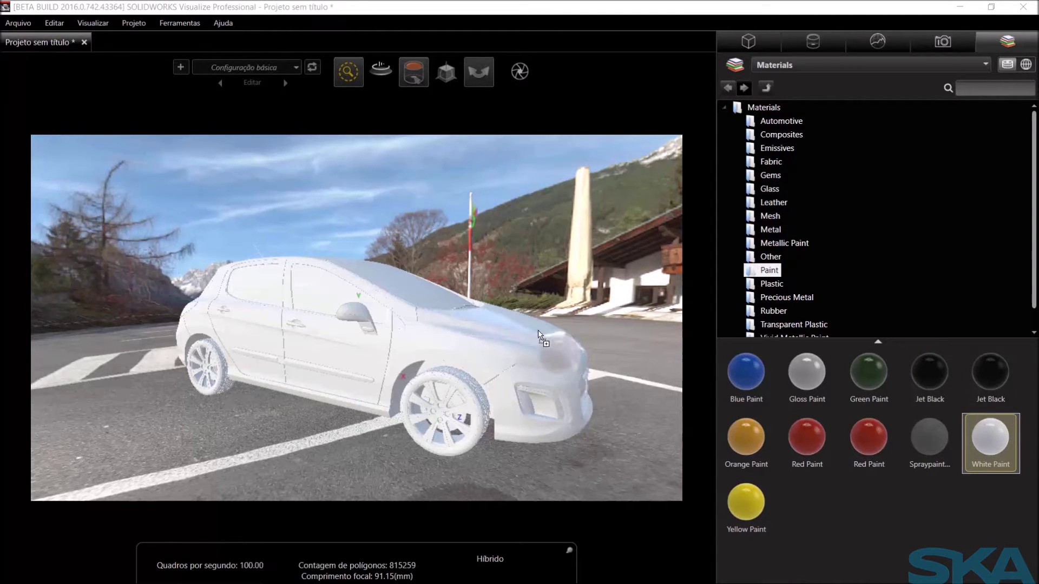
pyautogui.moveTo(746, 379)
pyautogui.mouseDown()
pyautogui.moveTo(560, 384)
pyautogui.moveTo(521, 323)
pyautogui.moveTo(427, 433)
pyautogui.moveTo(343, 359)
pyautogui.moveTo(1012, 433)
pyautogui.moveTo(571, 385)
pyautogui.moveTo(988, 443)
pyautogui.moveTo(478, 368)
pyautogui.moveTo(558, 357)
pyautogui.mouseUp()
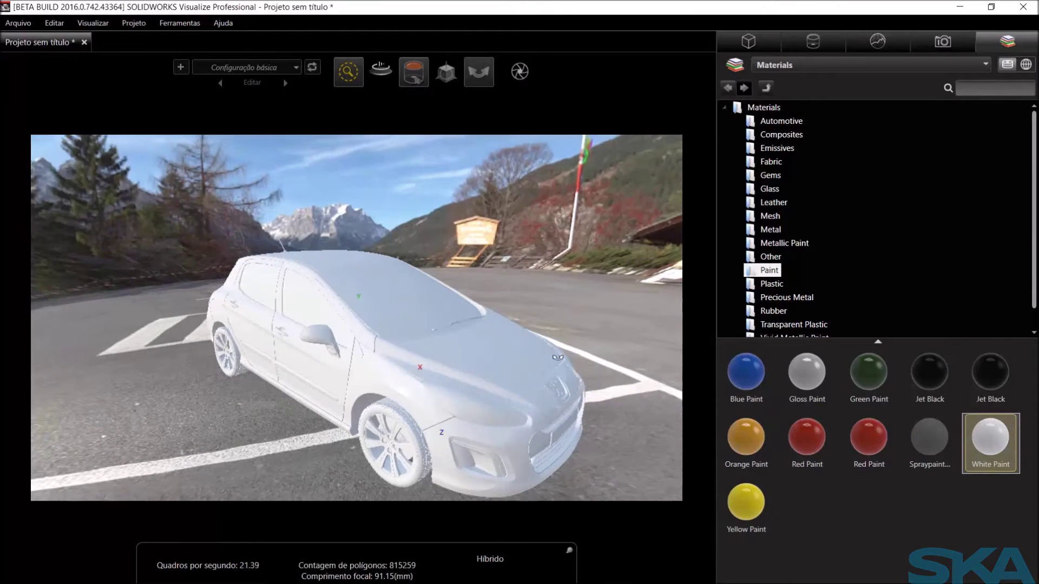
# Apply Solid Glass from the Glass folder to the windshield and side windows.
pyautogui.click(770, 189)
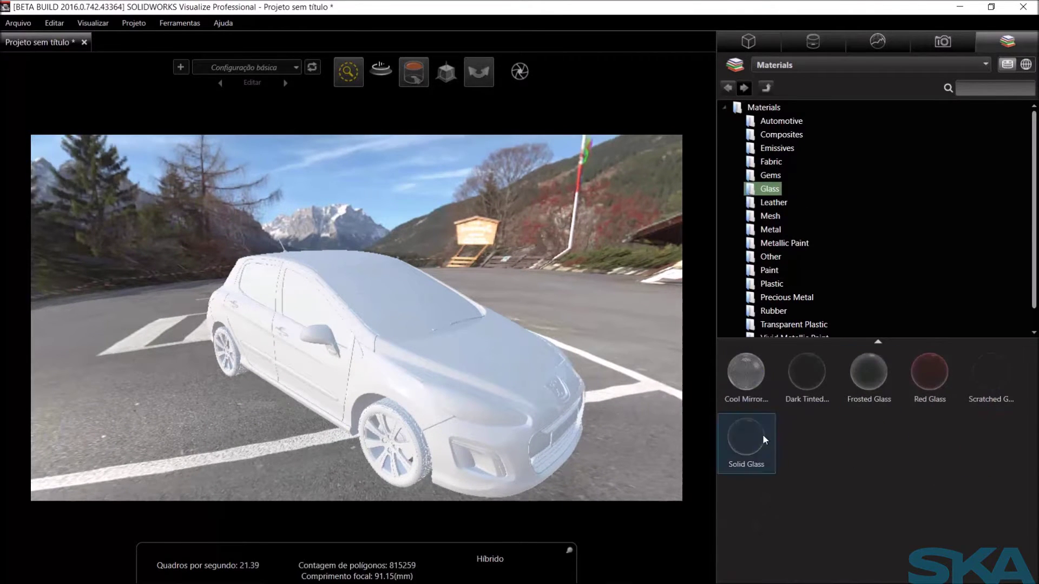
pyautogui.moveTo(747, 439); pyautogui.dragTo(421, 296)
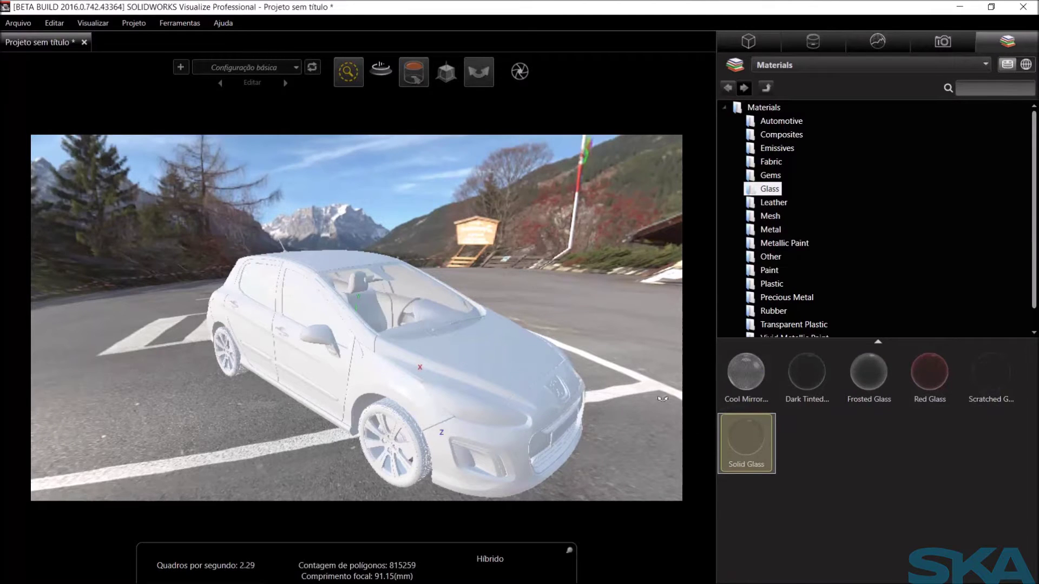
pyautogui.moveTo(421, 296); pyautogui.dragTo(300, 293)
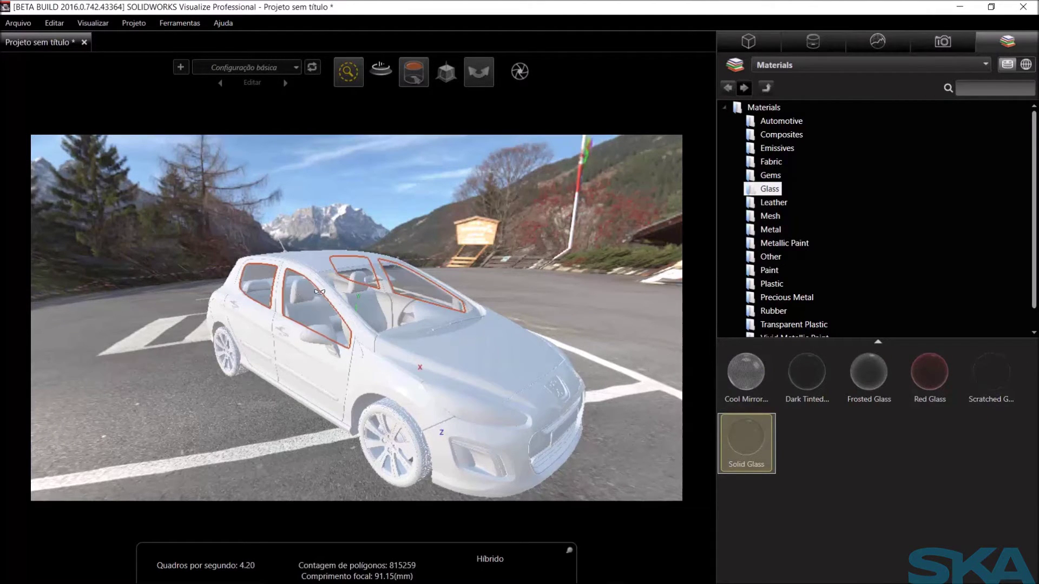
# Set the Solid Glass Cor colour to dark grey to tint the windows.
pyautogui.click(814, 41)
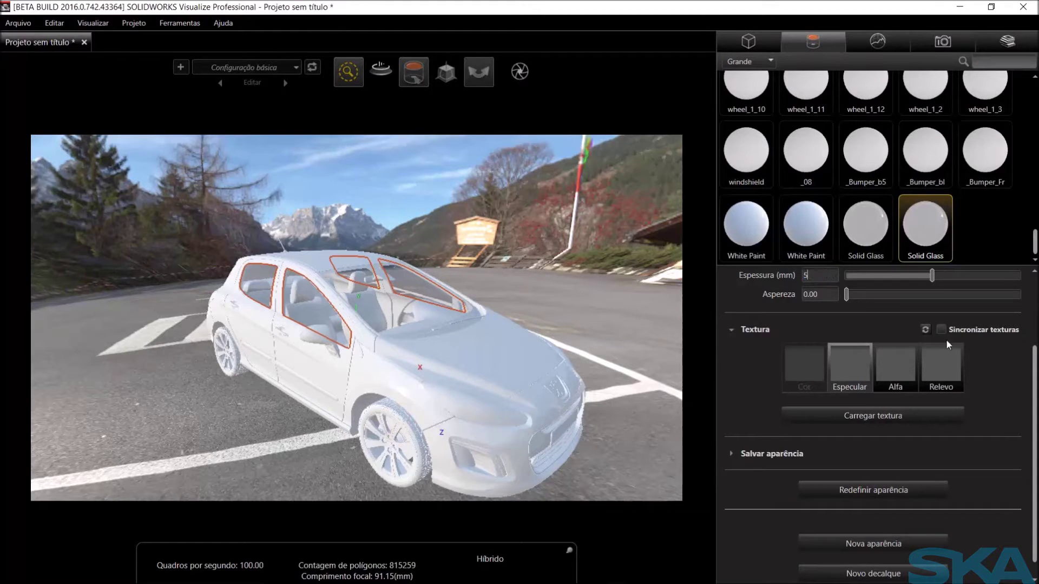
pyautogui.scroll(3, 917, 369)
pyautogui.click(901, 323)
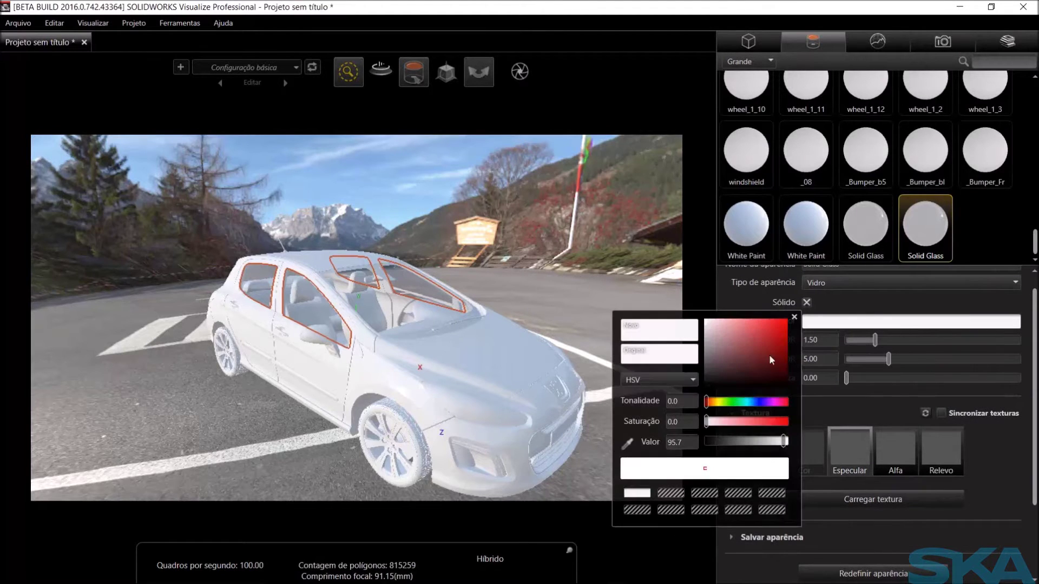
pyautogui.moveTo(740, 347)
pyautogui.mouseDown()
pyautogui.moveTo(720, 358)
pyautogui.moveTo(718, 347)
pyautogui.moveTo(707, 375)
pyautogui.mouseUp()
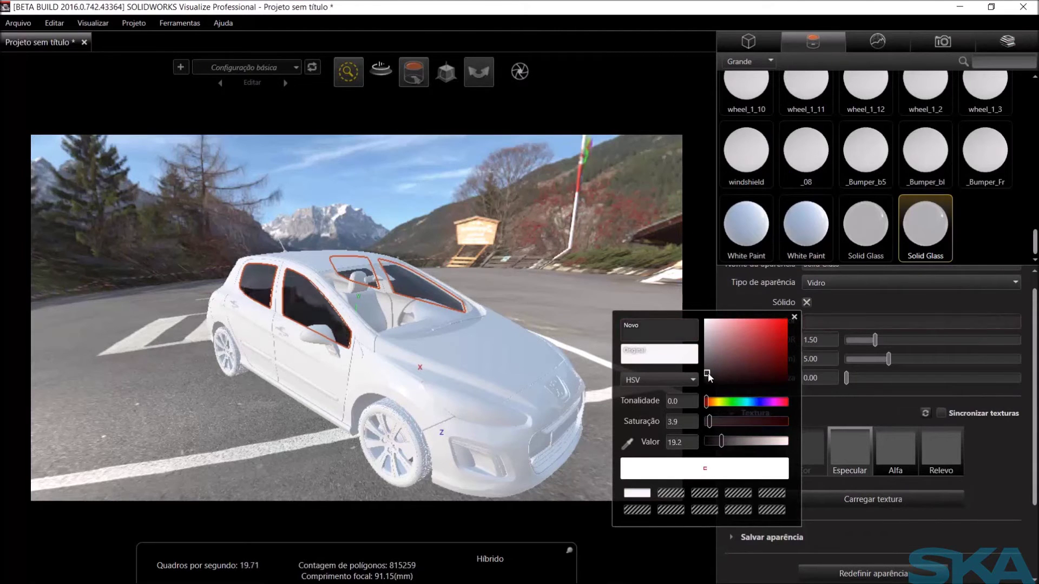
pyautogui.click(807, 318)
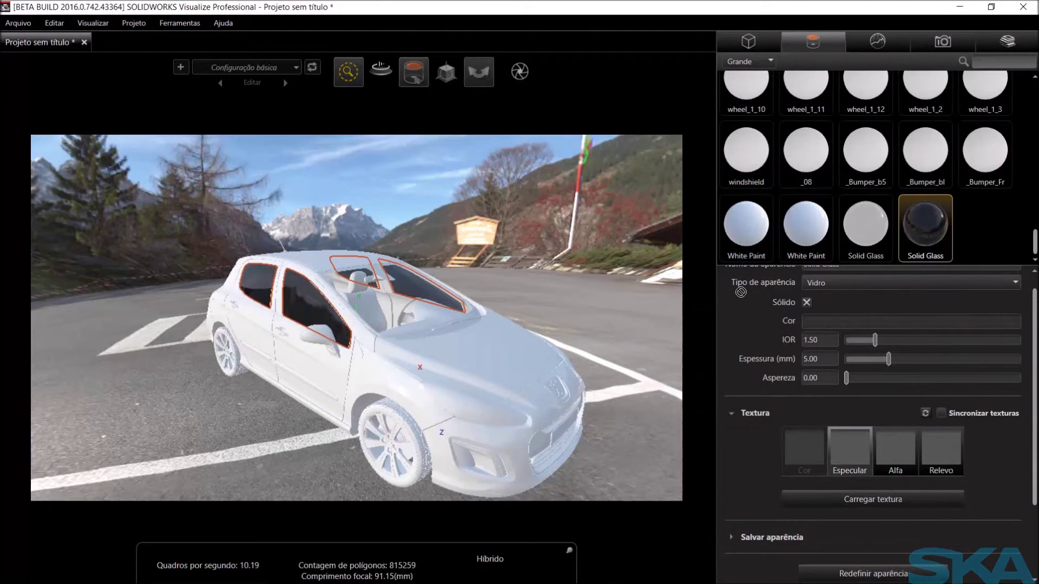
# Apply Solid Glass to the remaining glass parts of the car.
pyautogui.moveTo(412, 307); pyautogui.dragTo(543, 335)
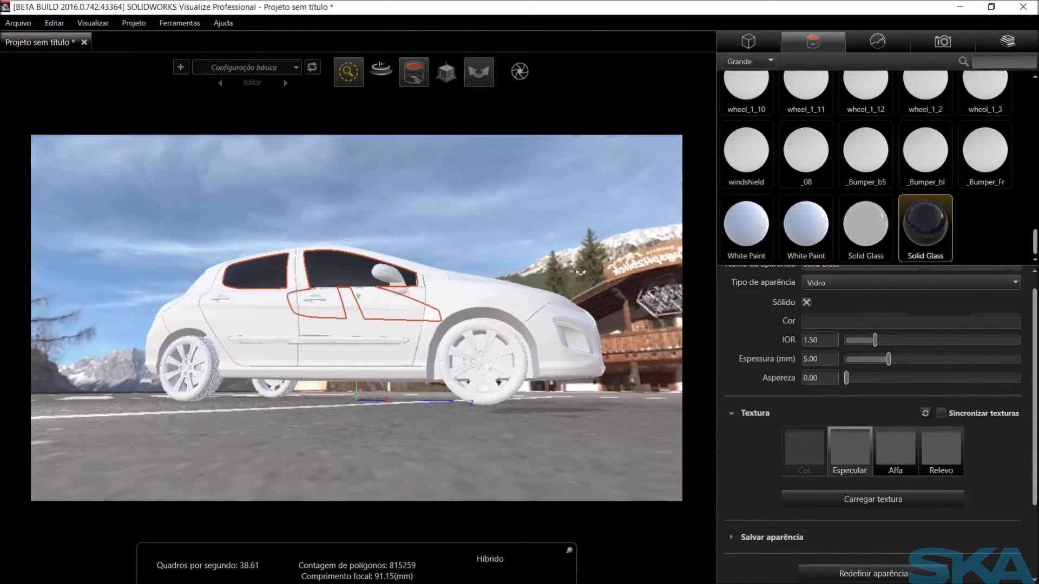
pyautogui.click(1006, 43)
pyautogui.moveTo(761, 434); pyautogui.dragTo(487, 364)
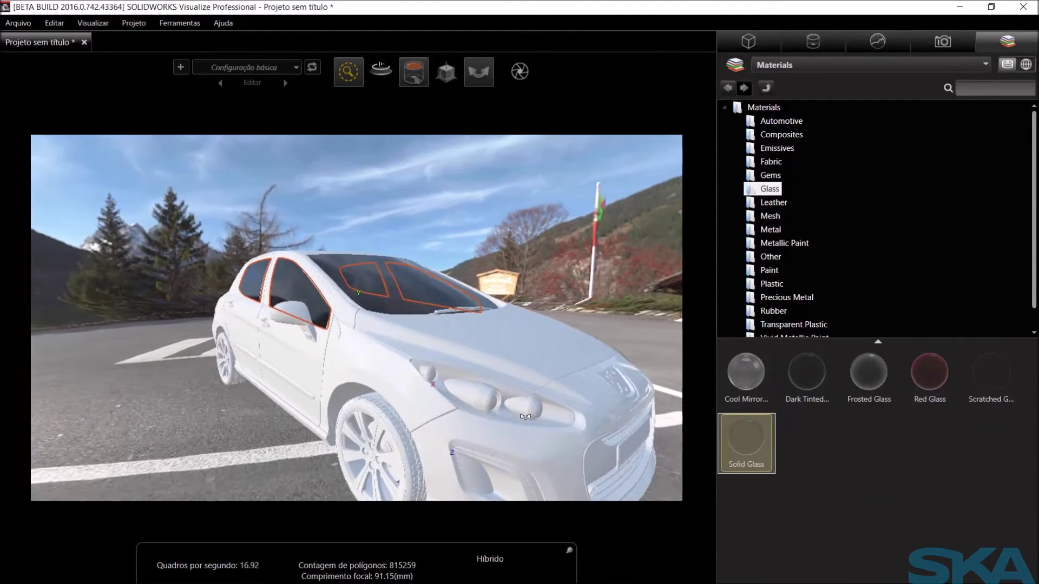
# Apply the Automotive Sedan Tire material to all four tires, front, rear and far side.
pyautogui.moveTo(488, 363); pyautogui.dragTo(741, 199)
pyautogui.click(790, 121)
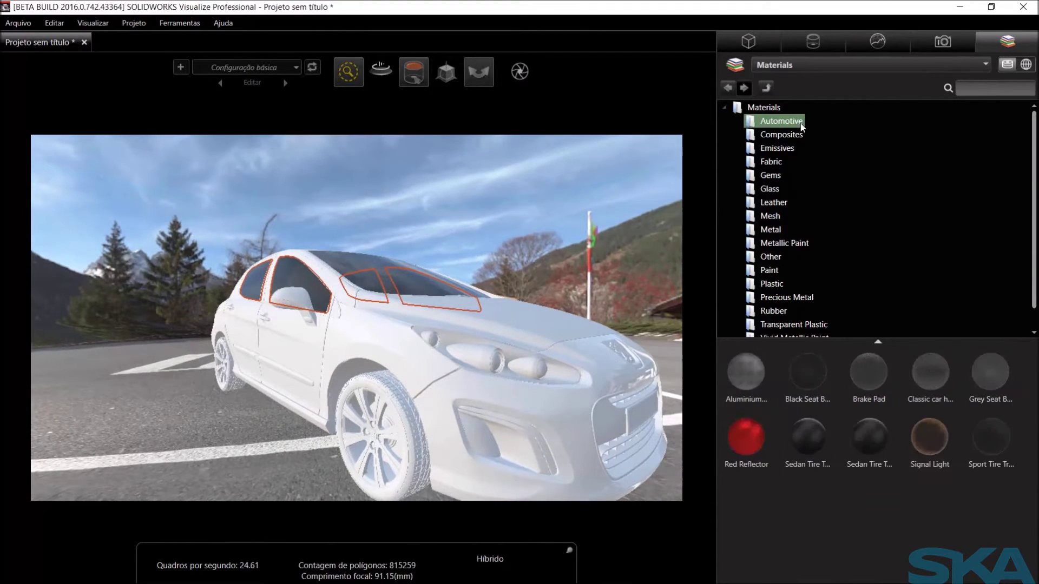
pyautogui.moveTo(808, 438); pyautogui.dragTo(449, 440)
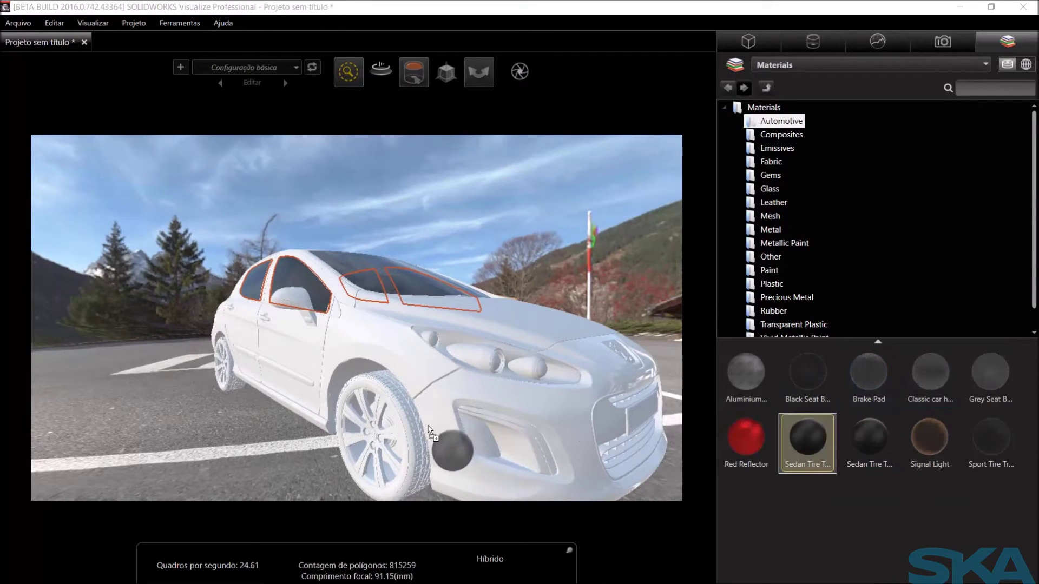
pyautogui.moveTo(795, 447); pyautogui.dragTo(230, 385)
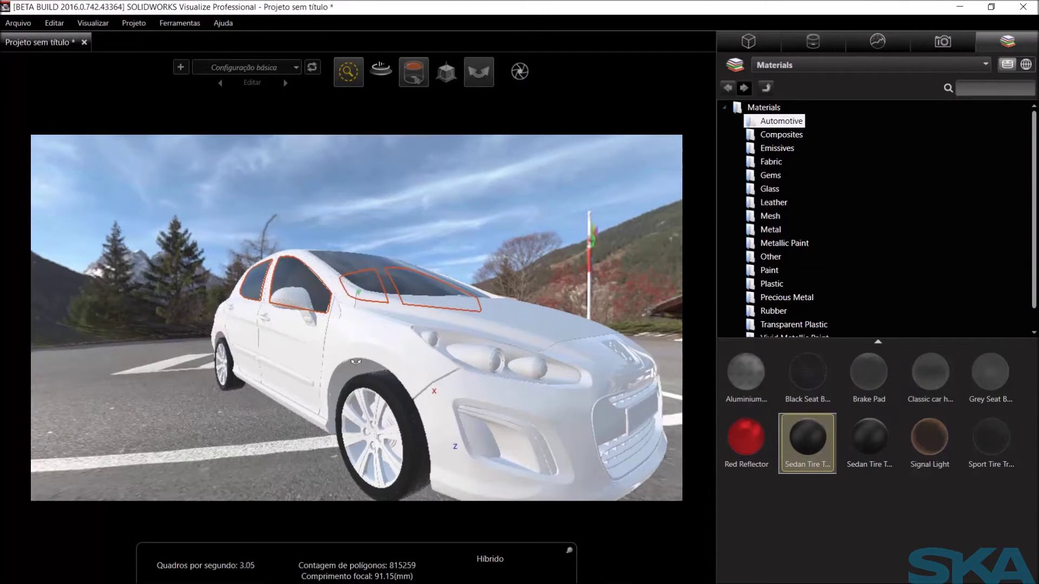
pyautogui.moveTo(355, 361); pyautogui.dragTo(541, 362)
pyautogui.moveTo(807, 432); pyautogui.dragTo(342, 433)
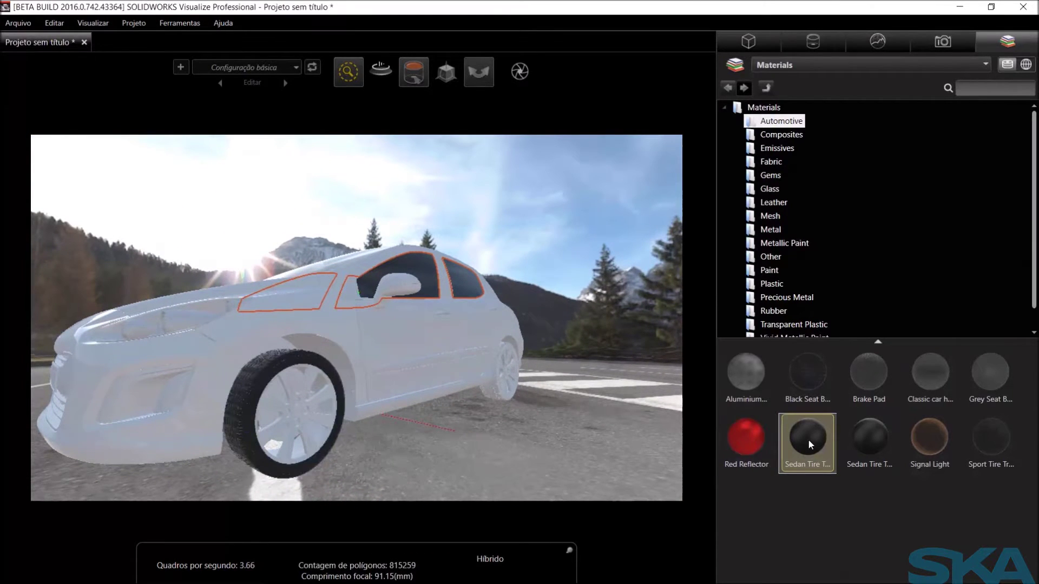
pyautogui.moveTo(808, 441)
pyautogui.mouseDown()
pyautogui.moveTo(517, 416)
pyautogui.moveTo(512, 363)
pyautogui.moveTo(602, 362)
pyautogui.mouseUp()
# Apply Solid Glass to the front bumper light area.
pyautogui.click(770, 189)
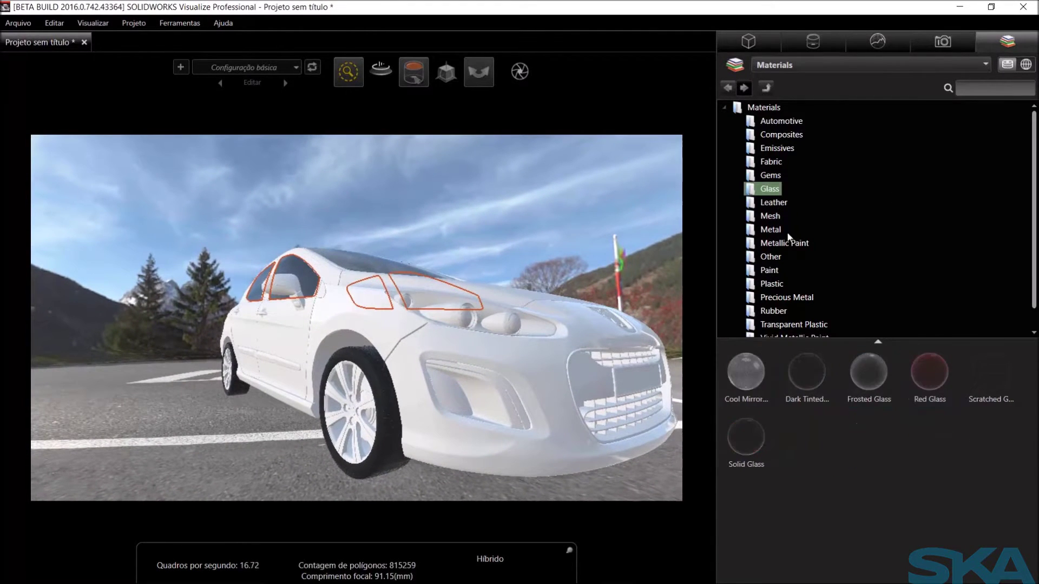
pyautogui.moveTo(747, 436); pyautogui.dragTo(460, 400)
pyautogui.moveTo(751, 438); pyautogui.dragTo(517, 403)
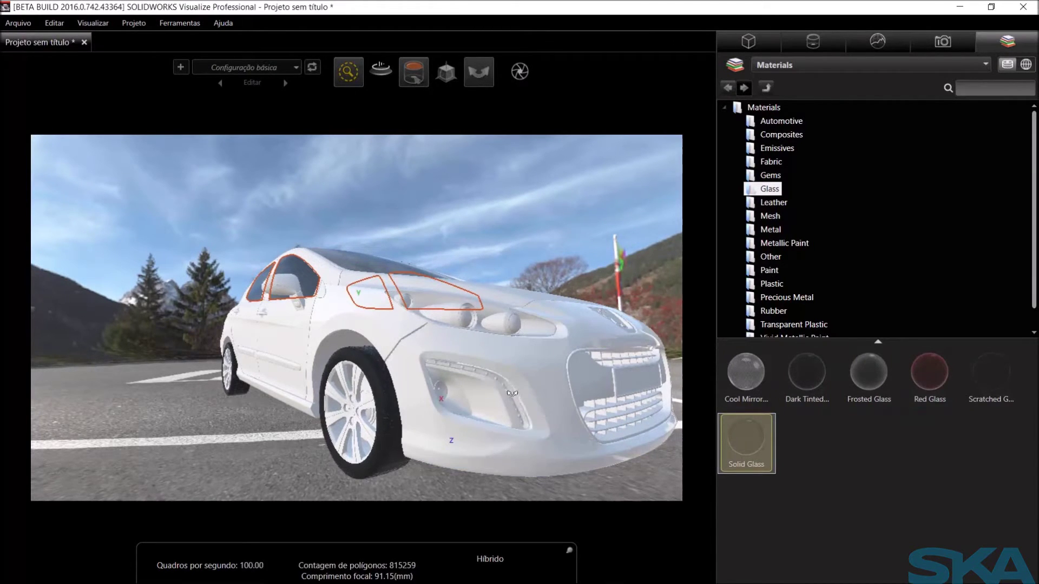
# Zoom in on the bumper LED strip and bring up the Emissives materials.
pyautogui.scroll(3, 509, 392)
pyautogui.scroll(2, 497, 376)
pyautogui.scroll(3, 497, 376)
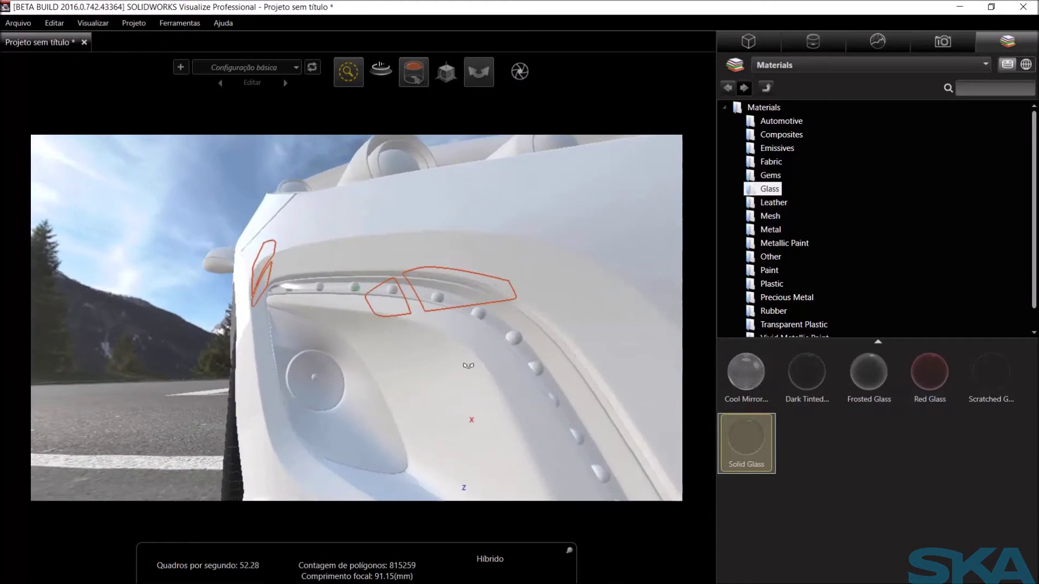
pyautogui.scroll(2, 509, 370)
pyautogui.rightClick(467, 394)
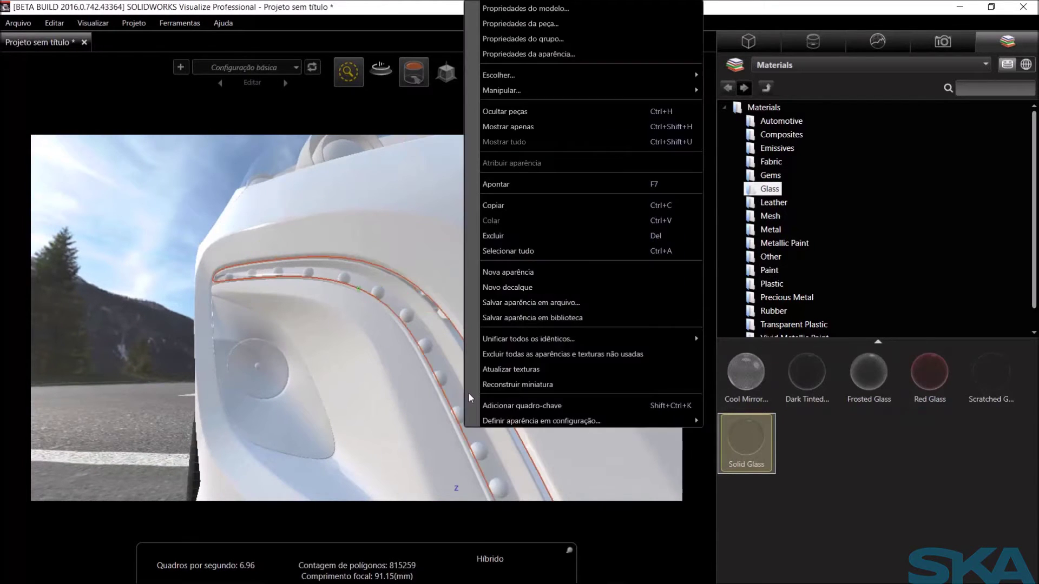
pyautogui.click(541, 112)
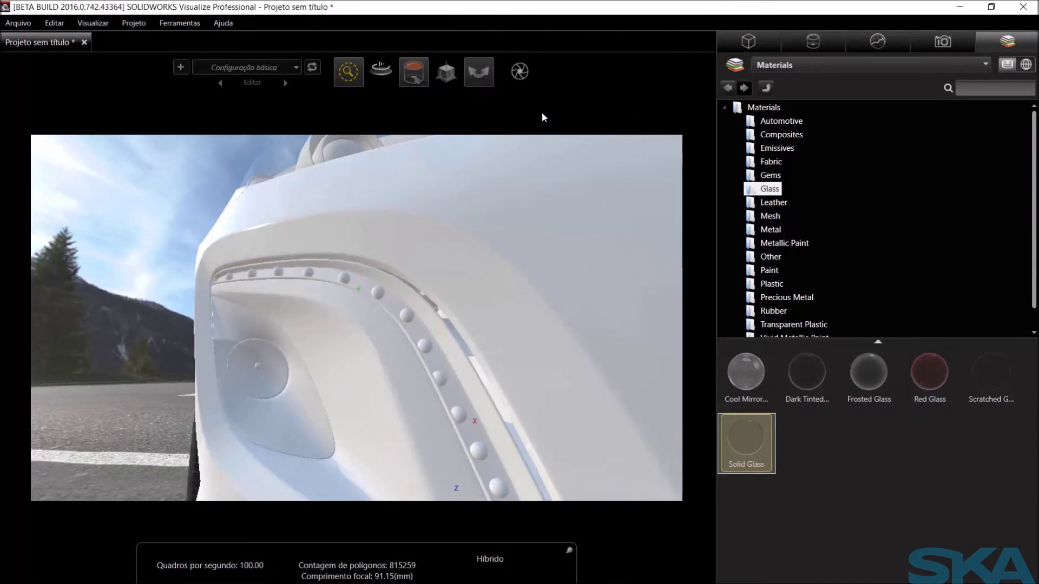
pyautogui.click(784, 152)
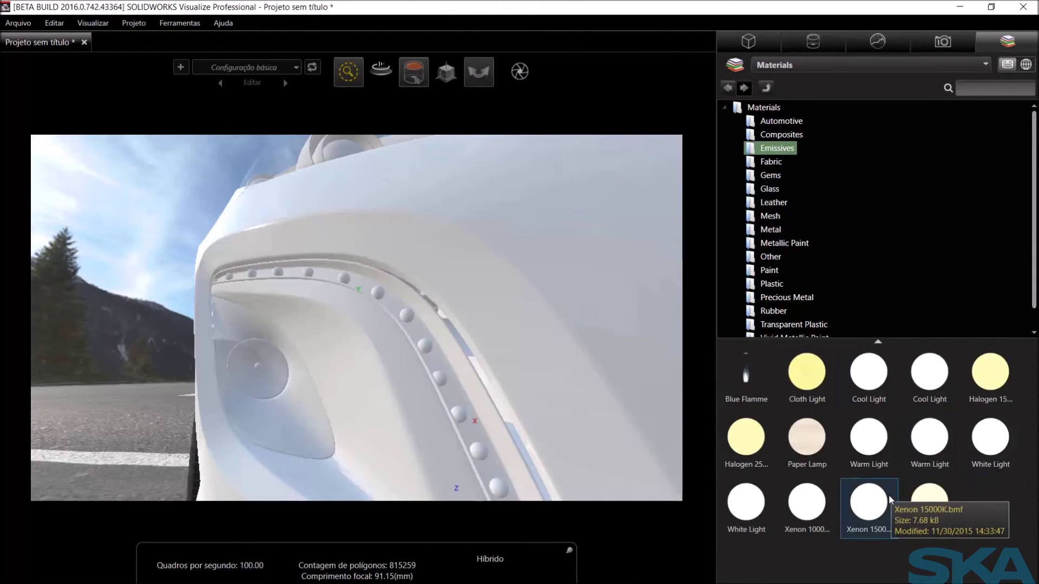
# Apply Xenon 1000 emissive to the headlight LED dots, then frame the whole car with Mostrar tudo.
pyautogui.moveTo(806, 503); pyautogui.dragTo(427, 349)
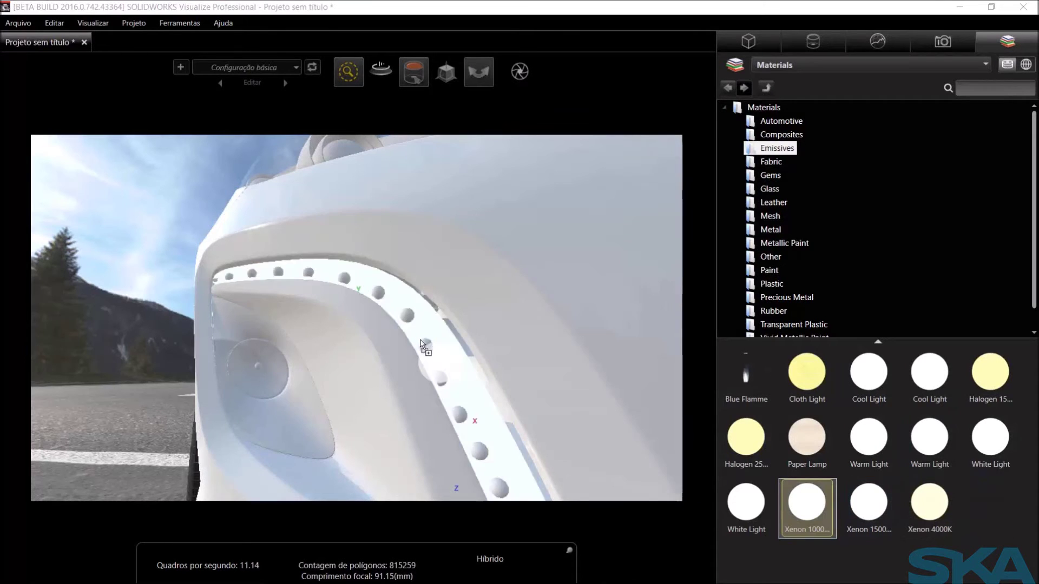
pyautogui.scroll(-5, 433, 352)
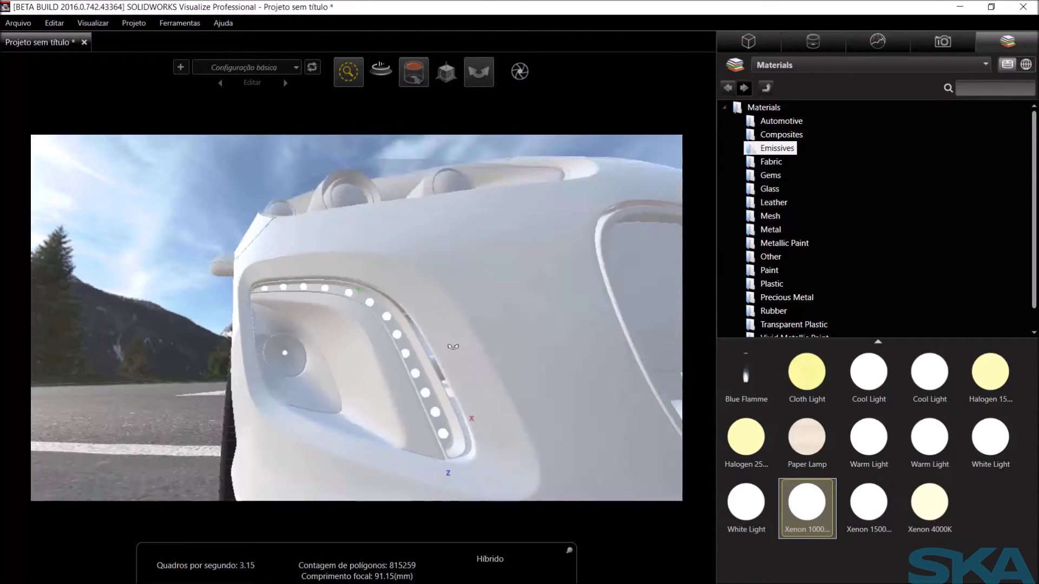
pyautogui.scroll(-5, 454, 362)
pyautogui.scroll(-3, 474, 372)
pyautogui.moveTo(474, 371)
pyautogui.mouseDown()
pyautogui.moveTo(523, 313)
pyautogui.moveTo(578, 323)
pyautogui.moveTo(532, 376)
pyautogui.moveTo(573, 364)
pyautogui.moveTo(559, 365)
pyautogui.mouseUp()
pyautogui.rightClick(584, 304)
pyautogui.click(629, 347)
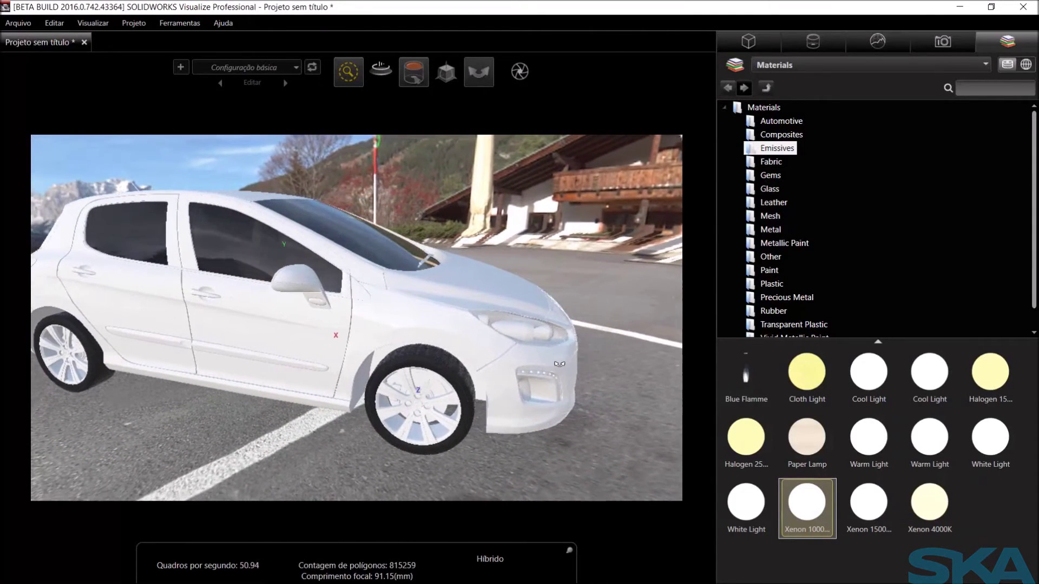
# Apply Dense Rubber from the Rubber folder to a trim part of the car.
pyautogui.click(783, 312)
pyautogui.moveTo(752, 374); pyautogui.dragTo(192, 262)
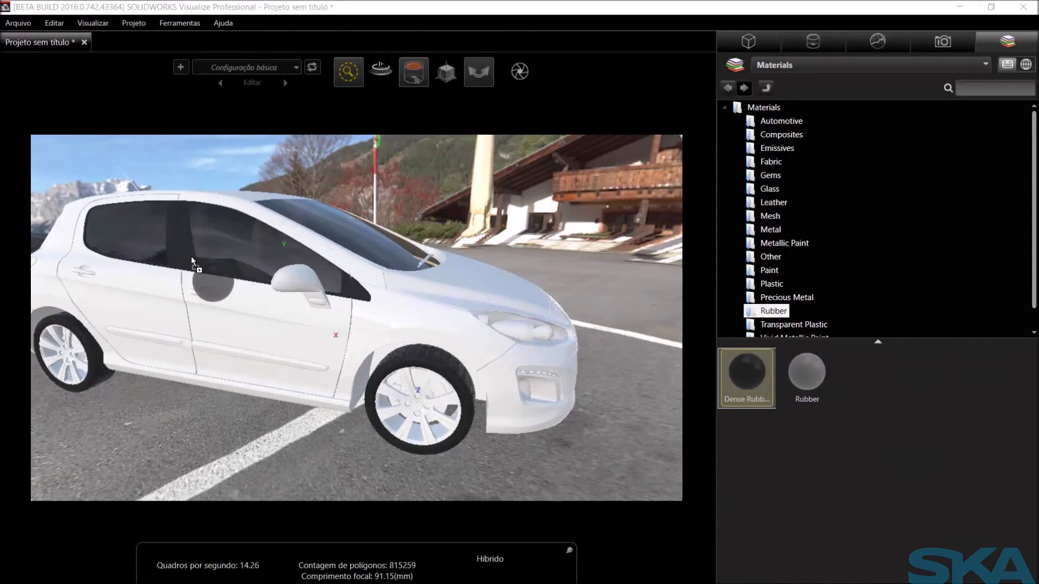
pyautogui.moveTo(192, 259); pyautogui.dragTo(193, 261)
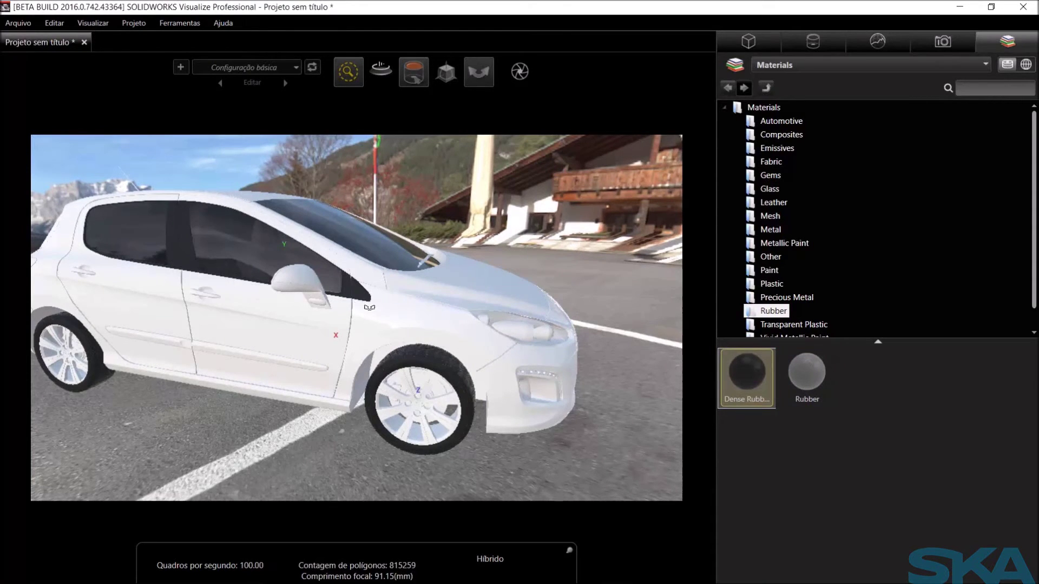
# Apply black Semi Gloss plastic to the door trim and front grille.
pyautogui.click(778, 285)
pyautogui.scroll(-1, 804, 443)
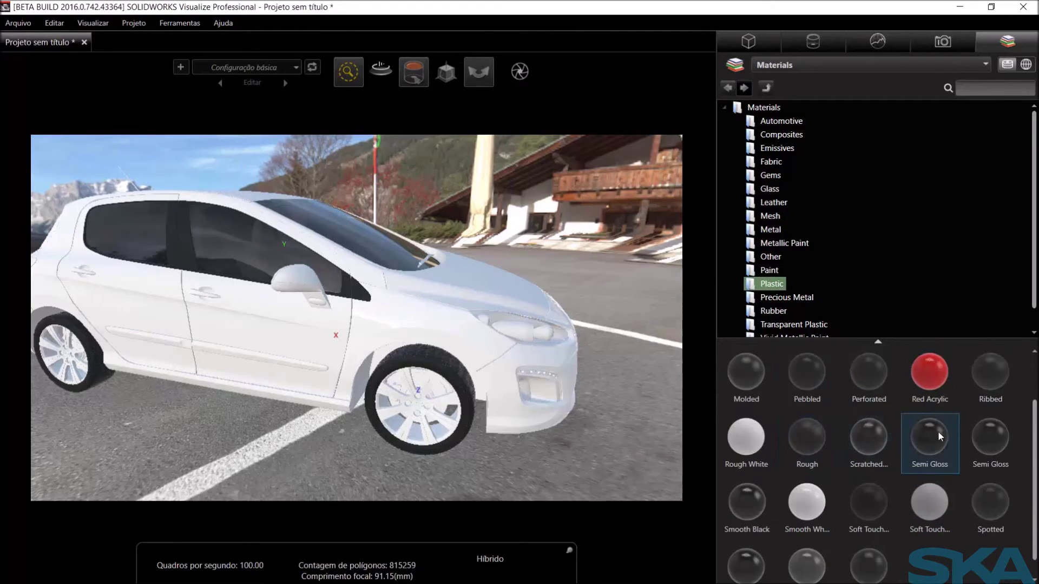
pyautogui.moveTo(937, 431); pyautogui.dragTo(327, 303)
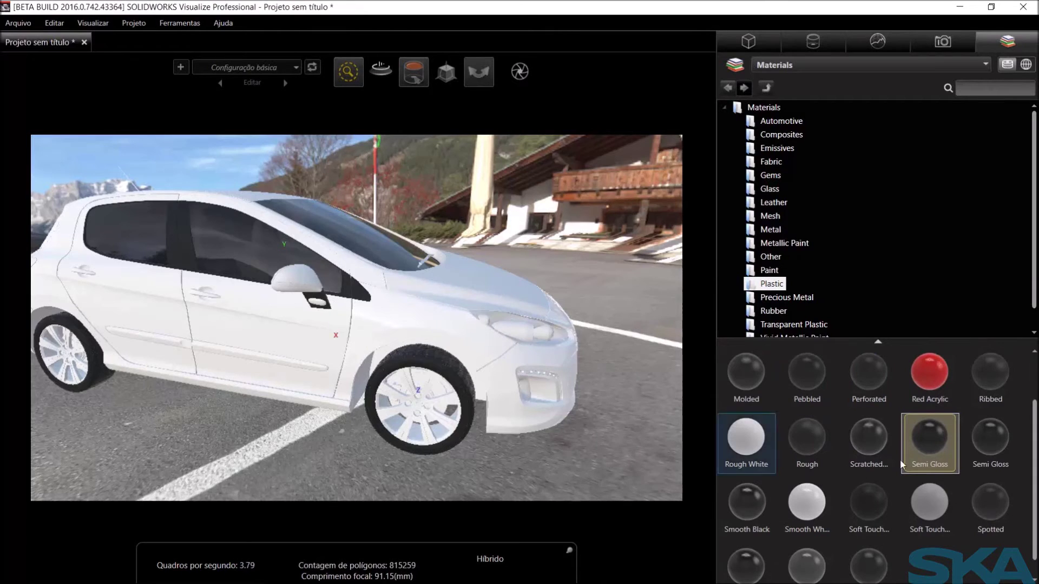
pyautogui.moveTo(657, 378); pyautogui.dragTo(524, 377)
pyautogui.moveTo(930, 436)
pyautogui.mouseDown()
pyautogui.moveTo(444, 399)
pyautogui.moveTo(441, 412)
pyautogui.mouseUp()
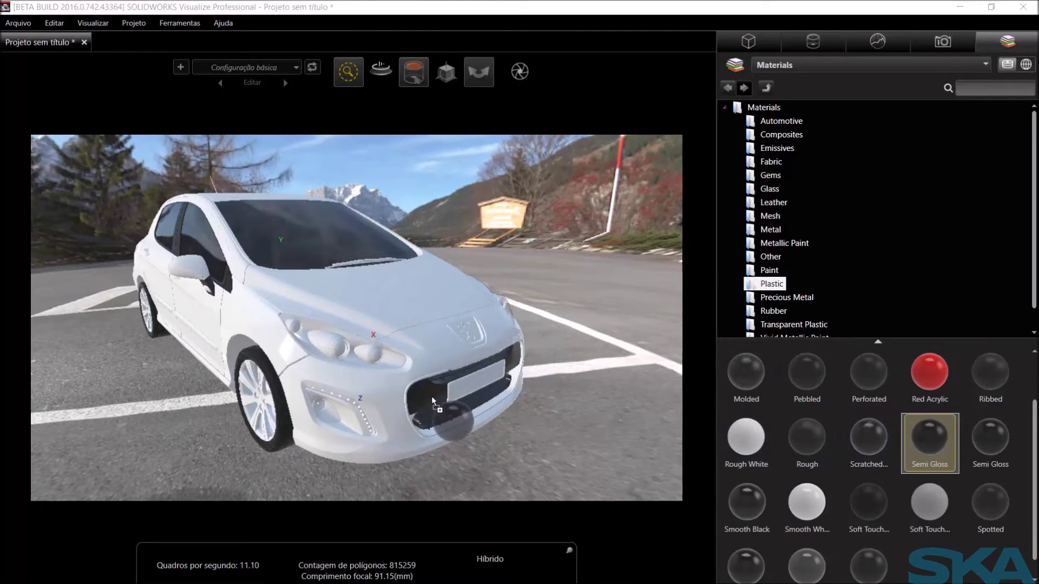
pyautogui.moveTo(924, 436)
pyautogui.mouseDown()
pyautogui.moveTo(431, 396)
pyautogui.moveTo(414, 366)
pyautogui.moveTo(442, 375)
pyautogui.moveTo(429, 351)
pyautogui.mouseUp()
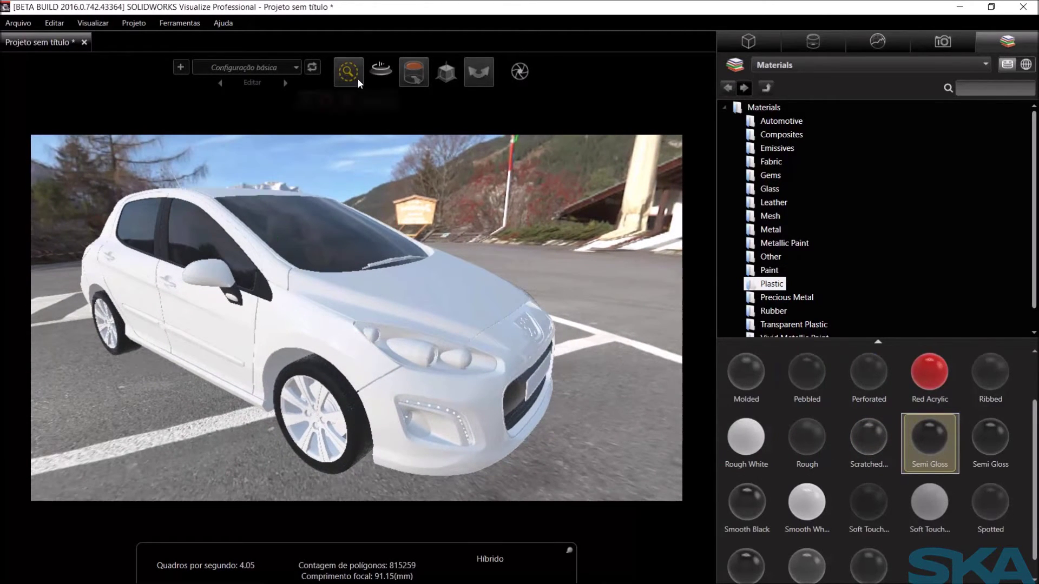
pyautogui.moveTo(348, 72)
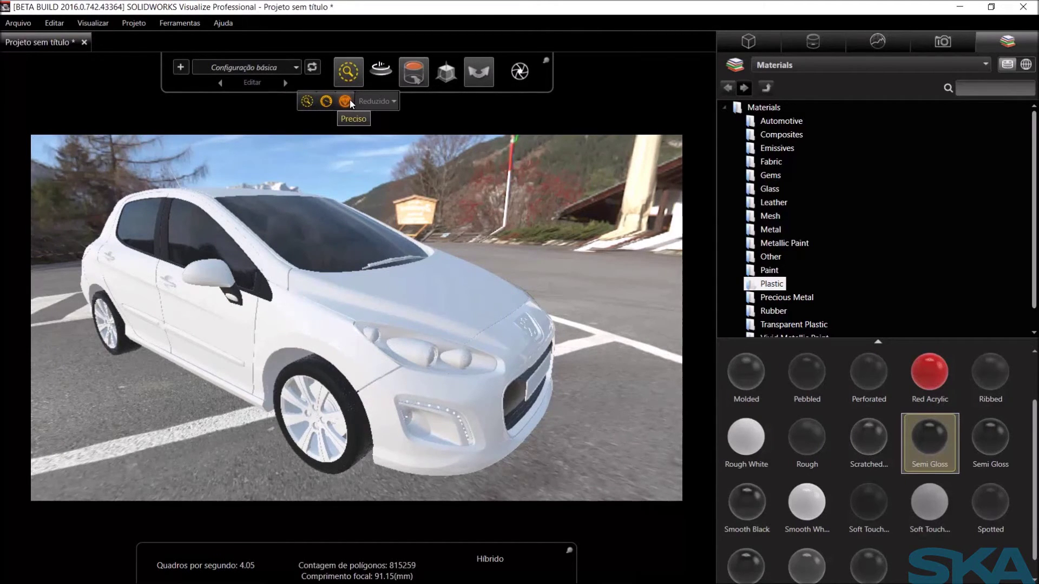
# Switch the render mode to Preciso for precise rendering.
pyautogui.click(349, 99)
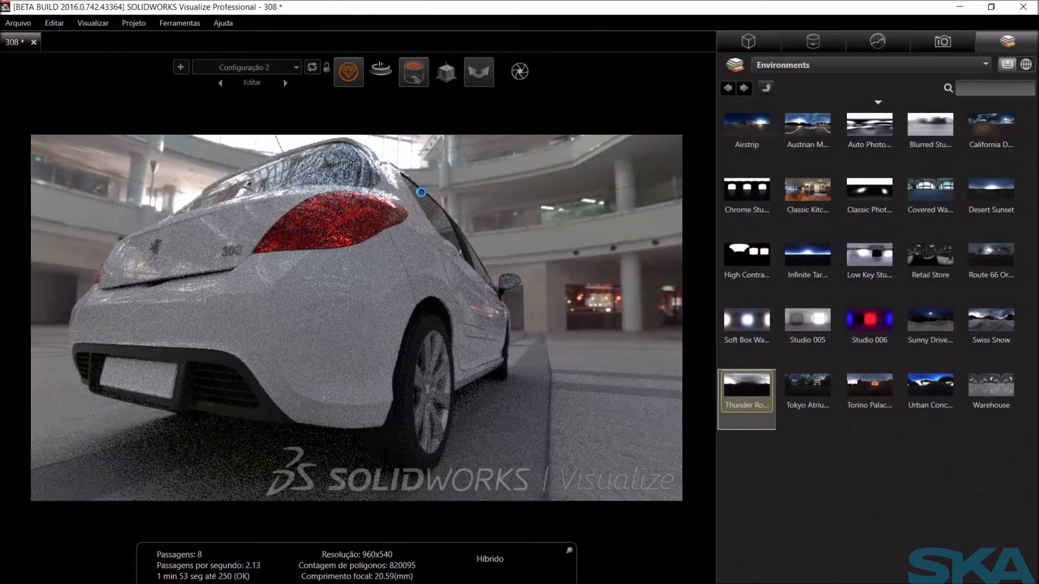
# Make the Right camera the active view and switch rendering to Preview mode.
pyautogui.click(943, 42)
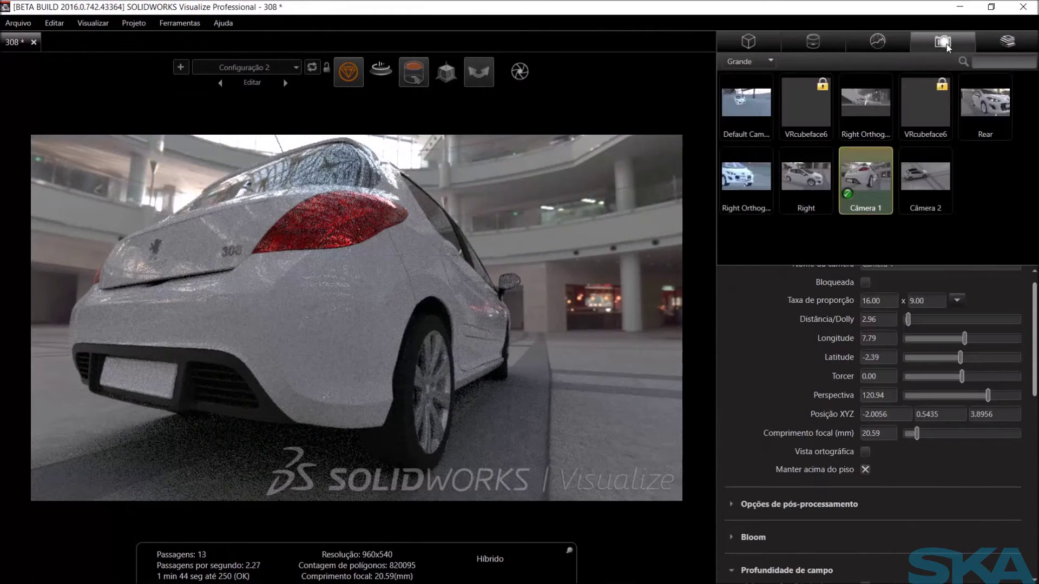
pyautogui.doubleClick(825, 176)
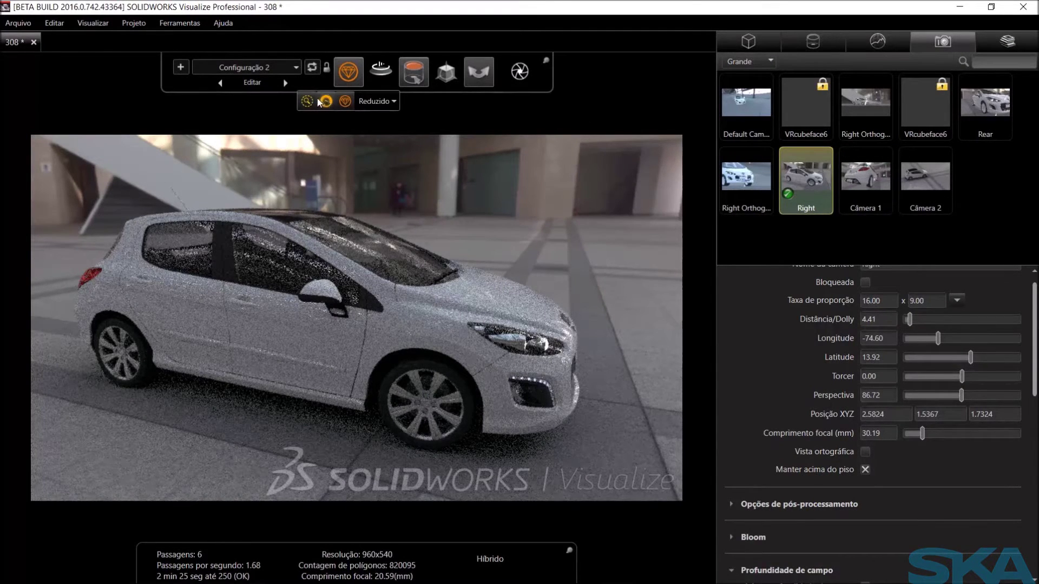
pyautogui.click(307, 101)
# Orbit and dolly the Right camera to a low front-quarter view of the 308, then show environment settings.
pyautogui.moveTo(498, 418)
pyautogui.mouseDown()
pyautogui.moveTo(365, 287)
pyautogui.moveTo(466, 282)
pyautogui.mouseUp()
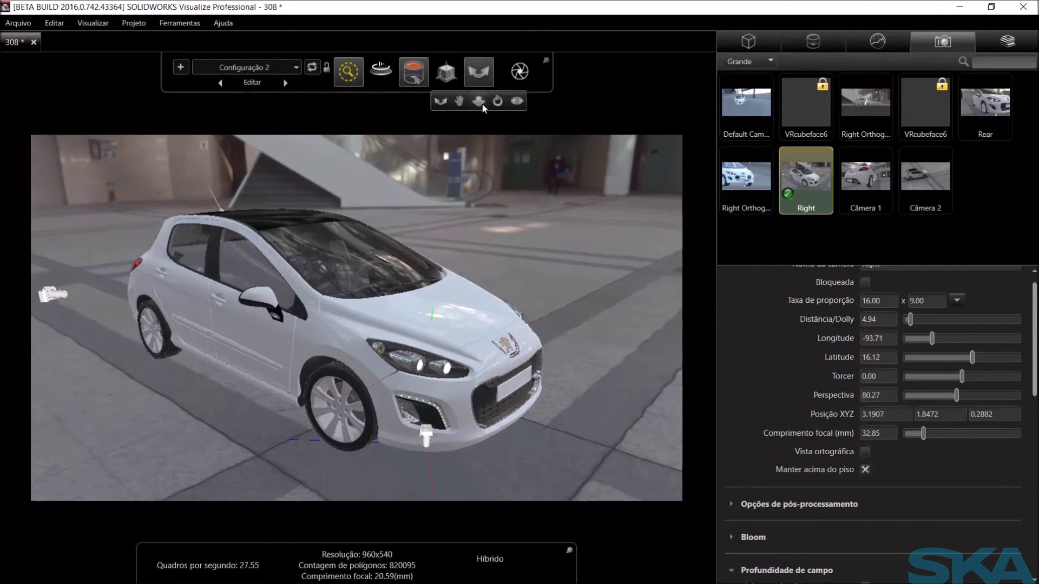
pyautogui.click(478, 101)
pyautogui.moveTo(541, 432)
pyautogui.mouseDown()
pyautogui.moveTo(484, 313)
pyautogui.moveTo(477, 443)
pyautogui.mouseUp()
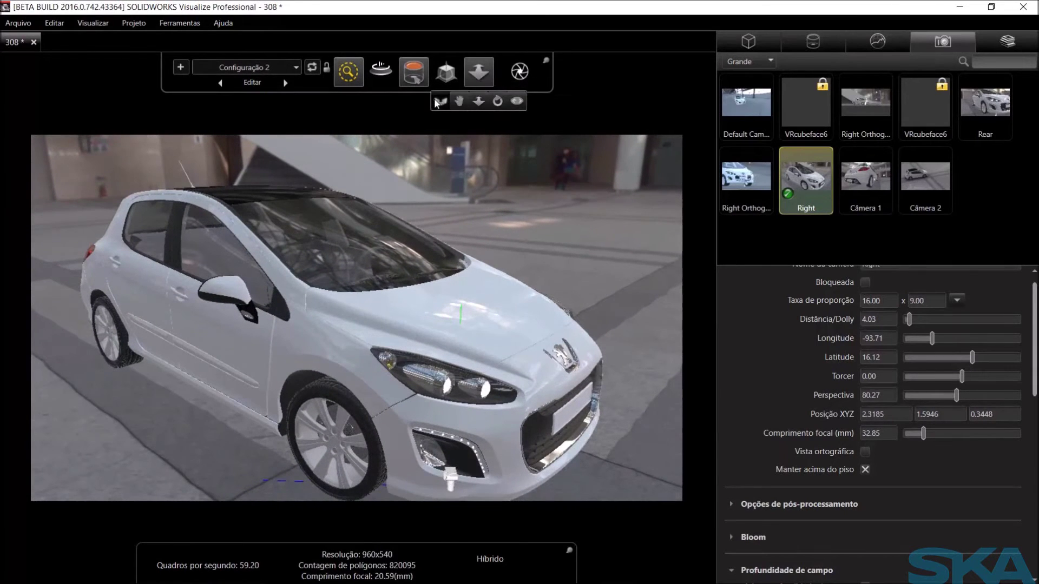
pyautogui.click(441, 101)
pyautogui.moveTo(379, 271); pyautogui.dragTo(395, 303)
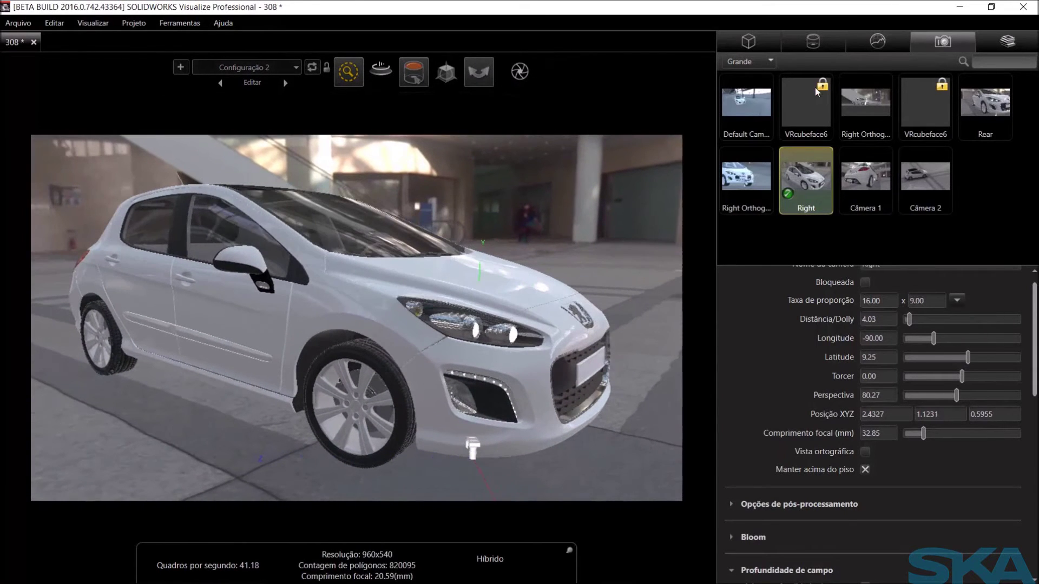
pyautogui.click(888, 43)
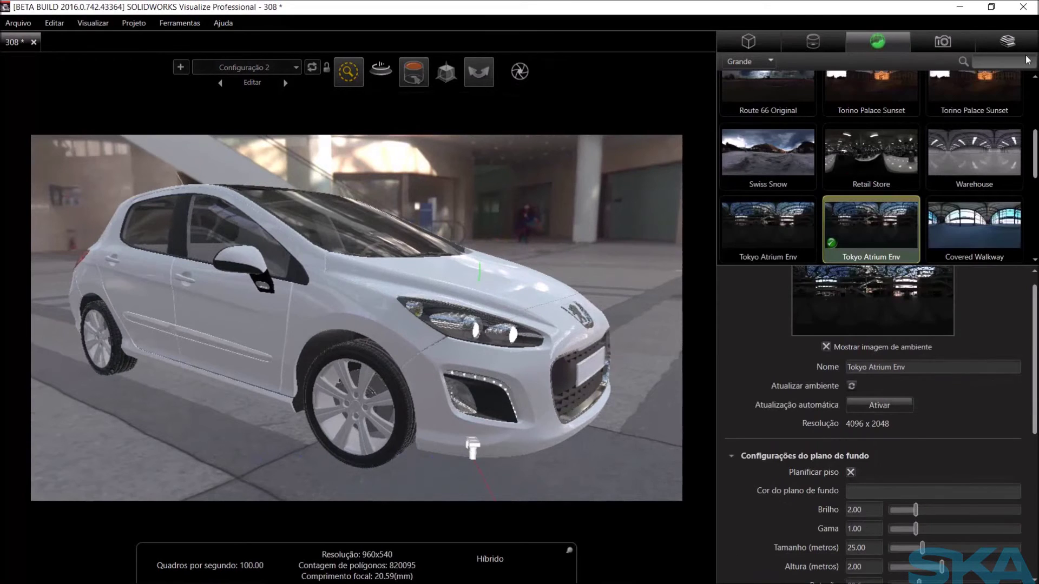
# List the project's appearances used on the 308 and orbit to a higher front-quarter view.
pyautogui.click(1007, 42)
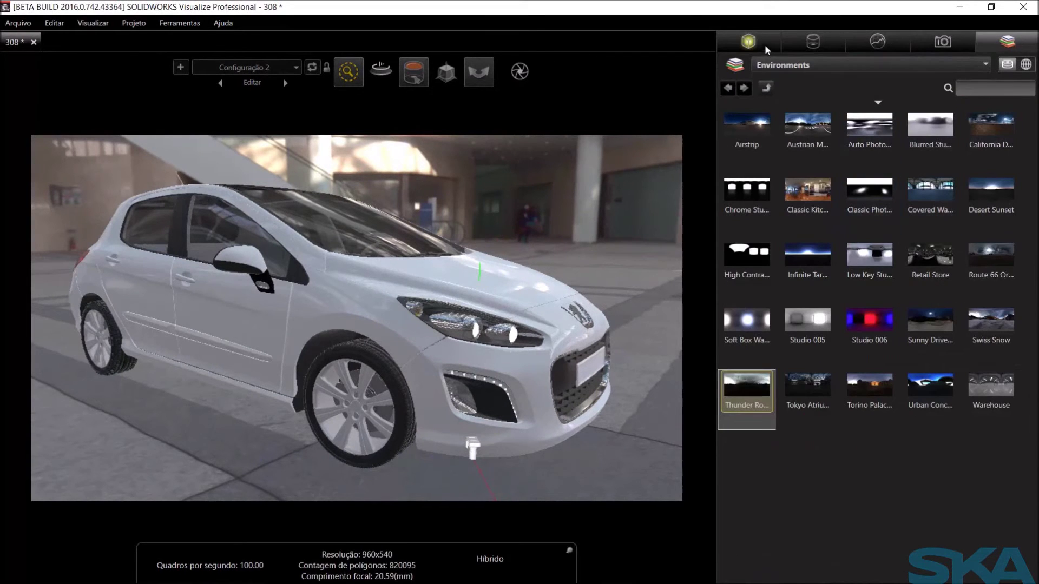
pyautogui.click(749, 42)
pyautogui.click(813, 42)
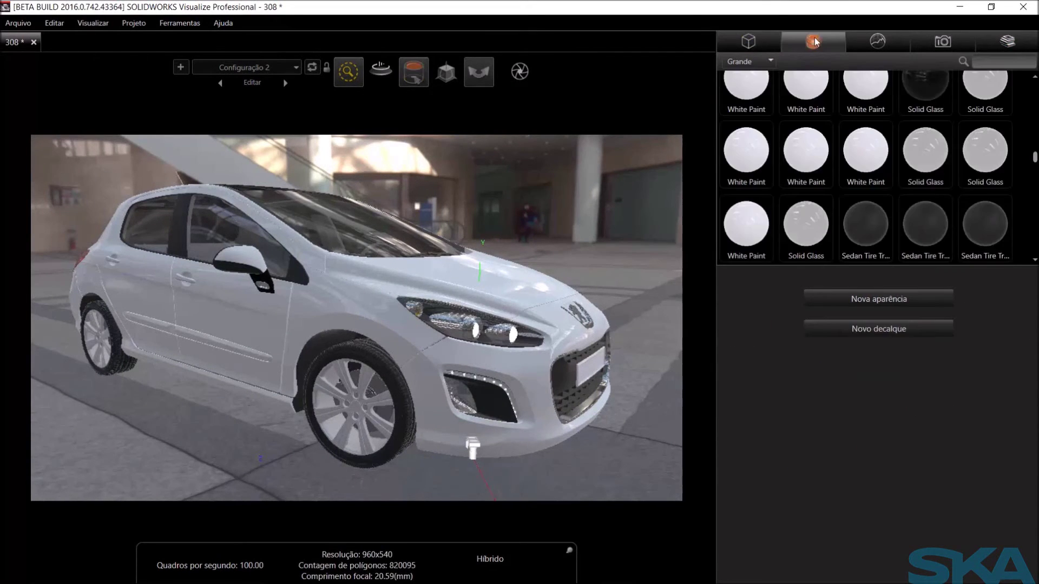
pyautogui.scroll(-3, 861, 181)
pyautogui.moveTo(596, 285); pyautogui.dragTo(614, 304)
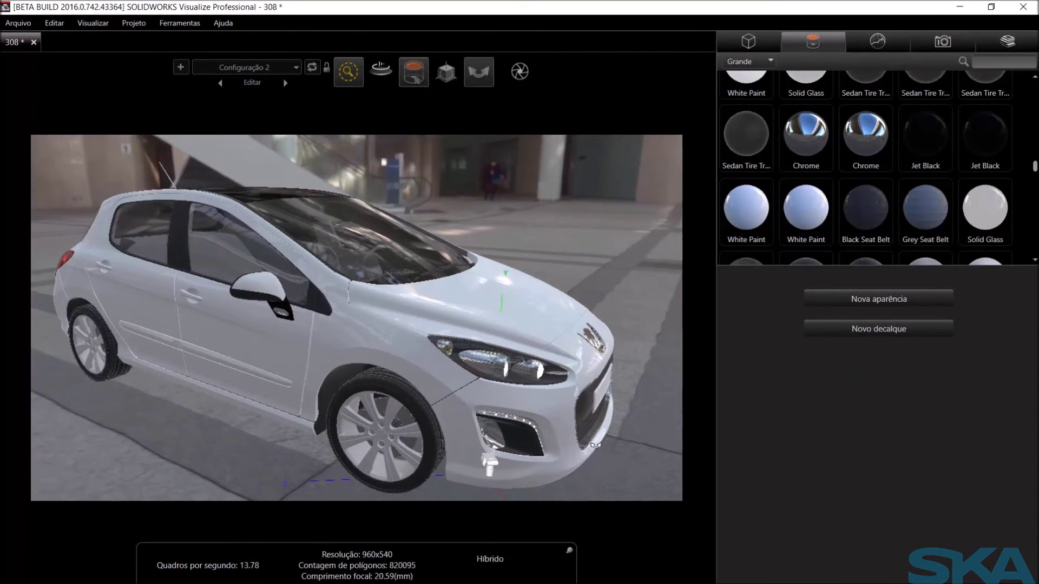
pyautogui.moveTo(519, 71)
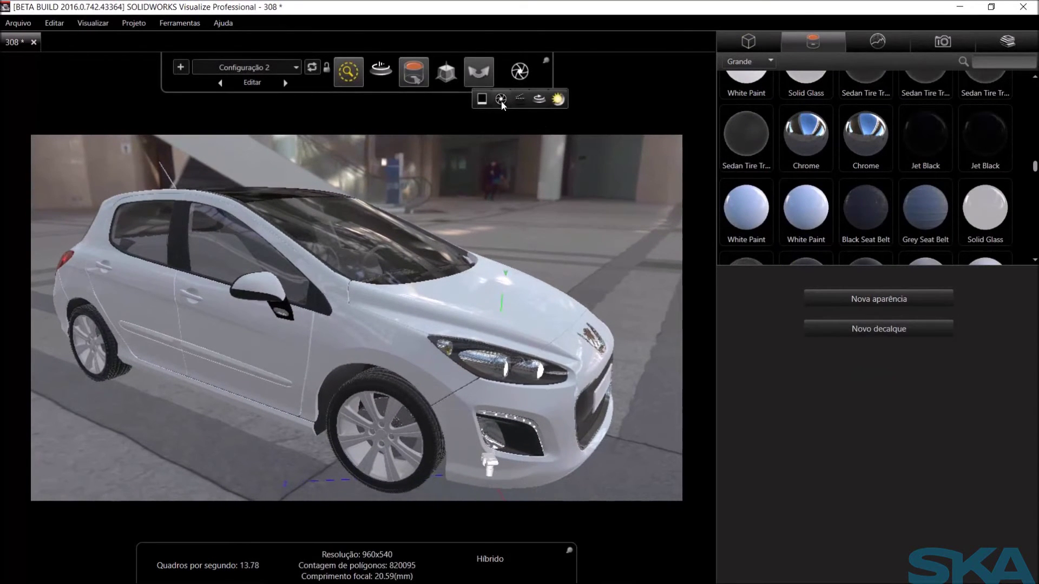
pyautogui.click(501, 101)
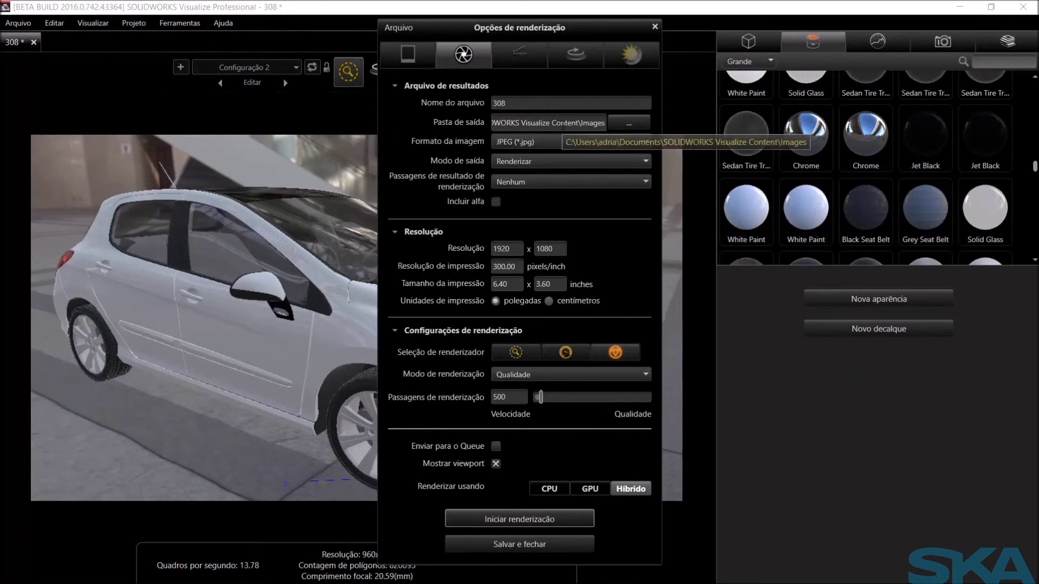
pyautogui.click(554, 248)
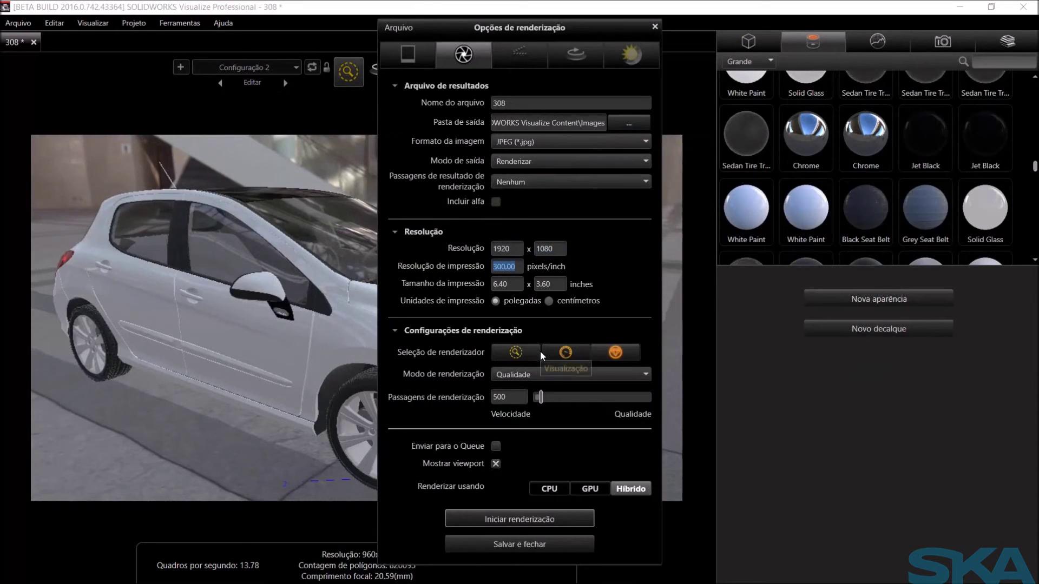
pyautogui.click(553, 517)
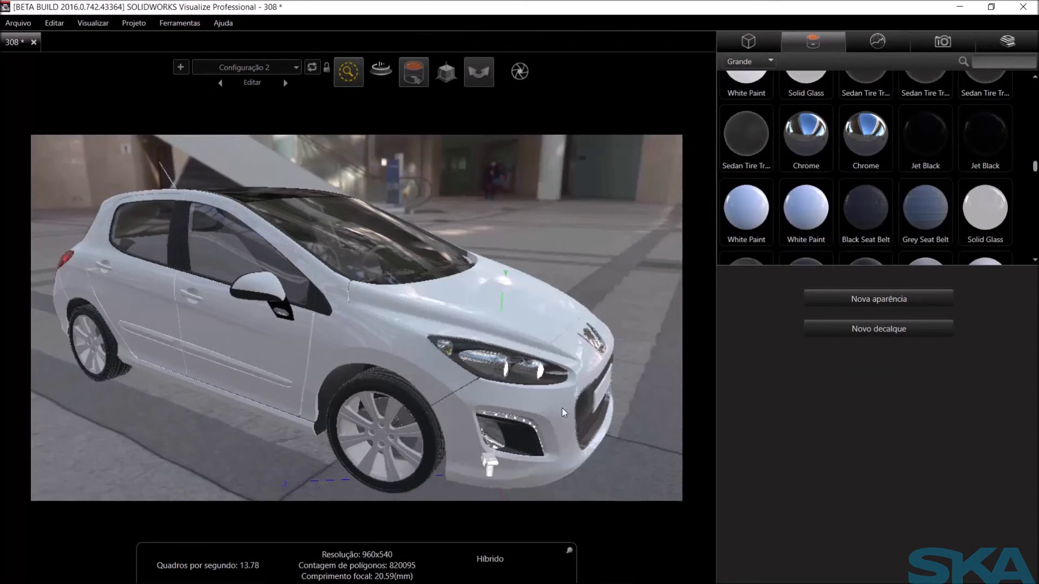